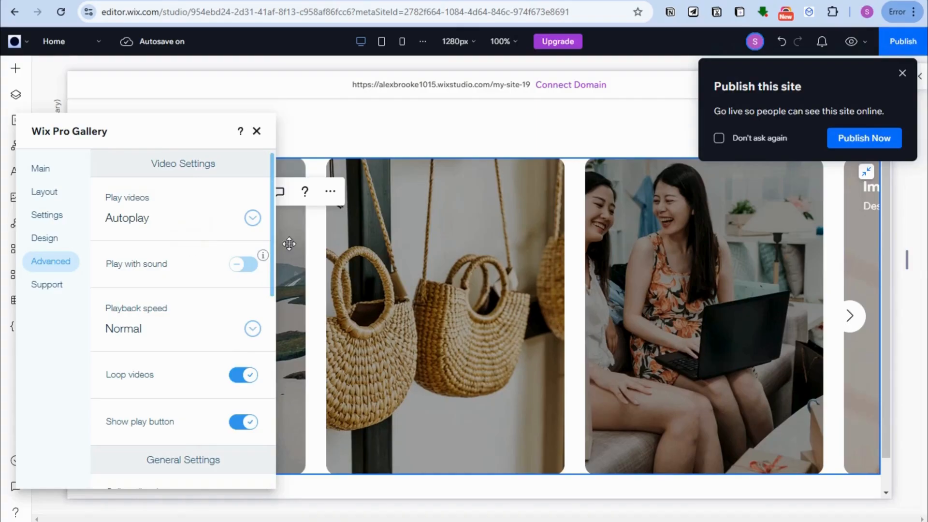
pyautogui.click(364, 126)
pyautogui.click(847, 47)
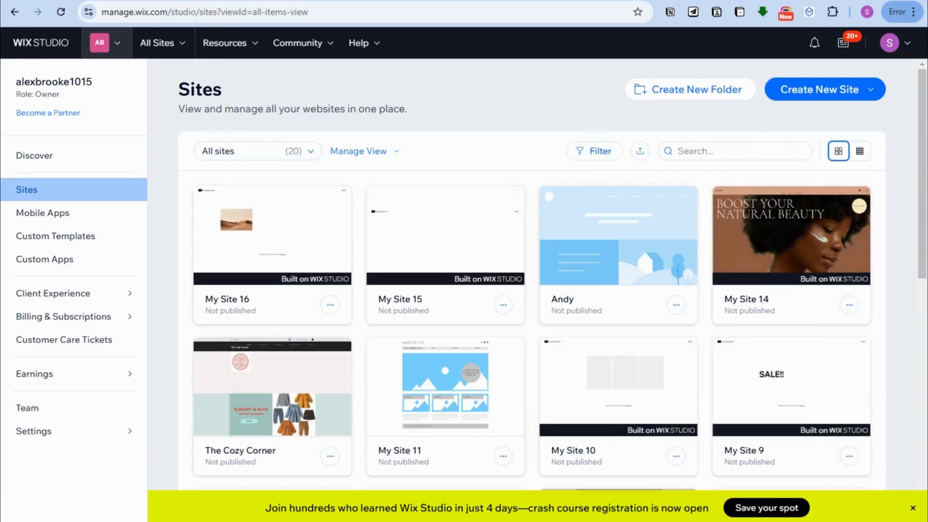
# Step: Search Google for "wix sign up" in a new browser tab
pyautogui.hotkey('ctrl', 't')
pyautogui.write('wix si')
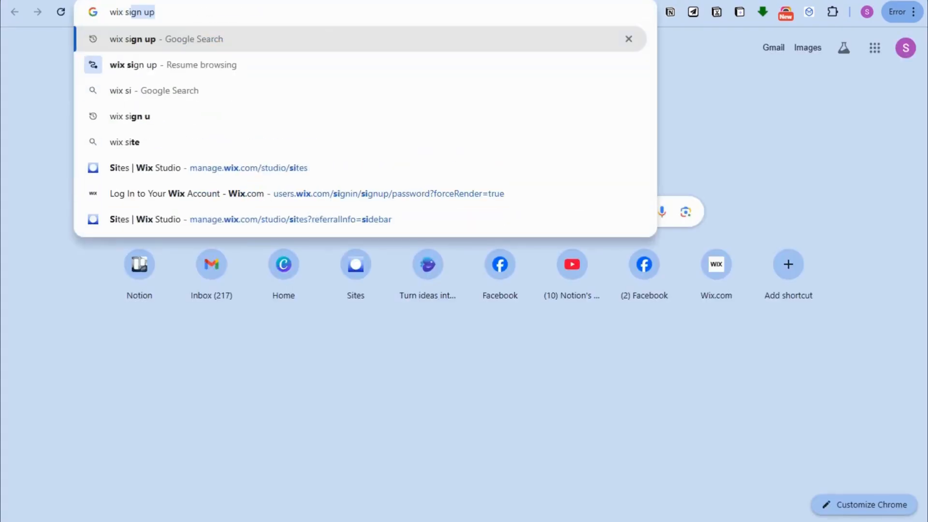
pyautogui.write('gn up')
pyautogui.press('Return')
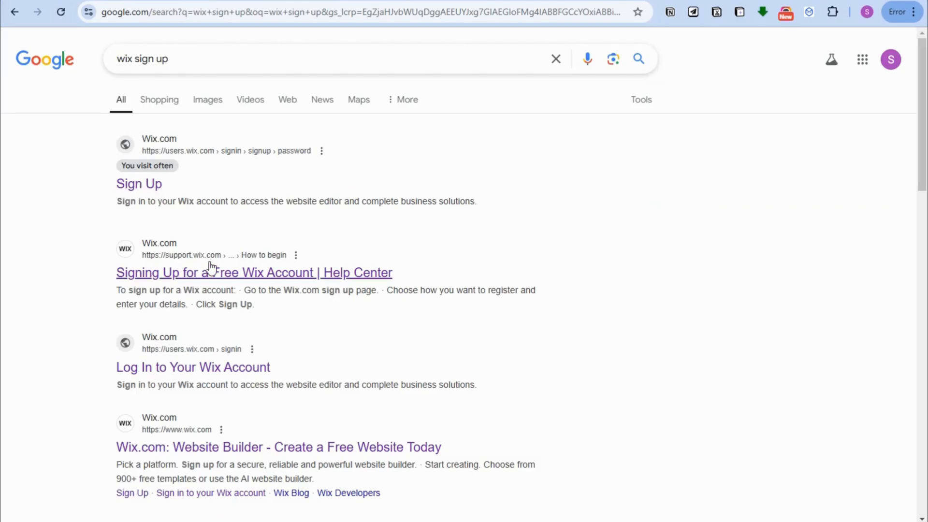
# Step: Refine the Google search to "wix studio sign up"
pyautogui.click(209, 57)
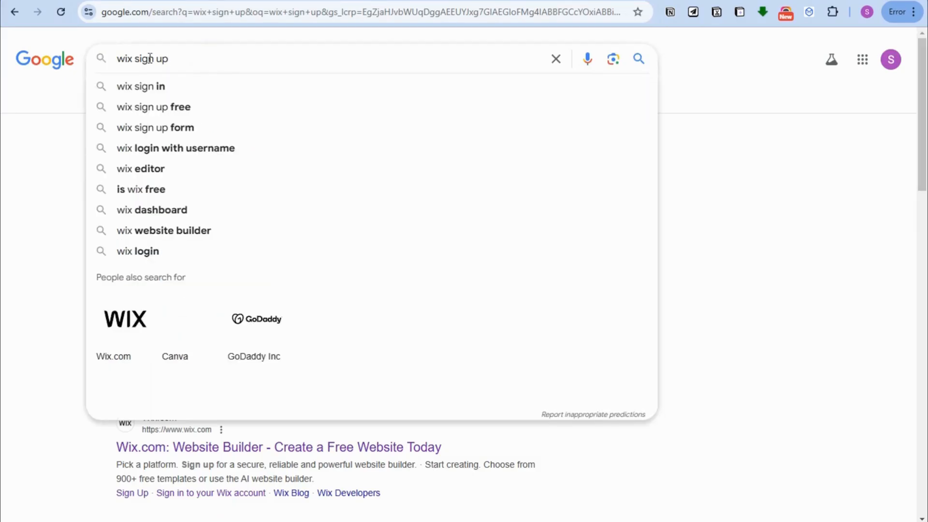
pyautogui.click(137, 58)
pyautogui.write('studi')
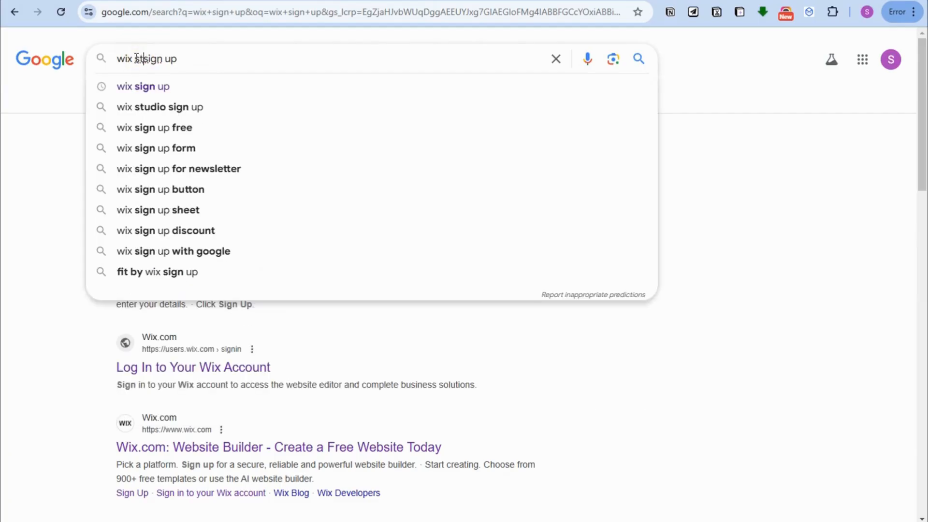
pyautogui.write('o')
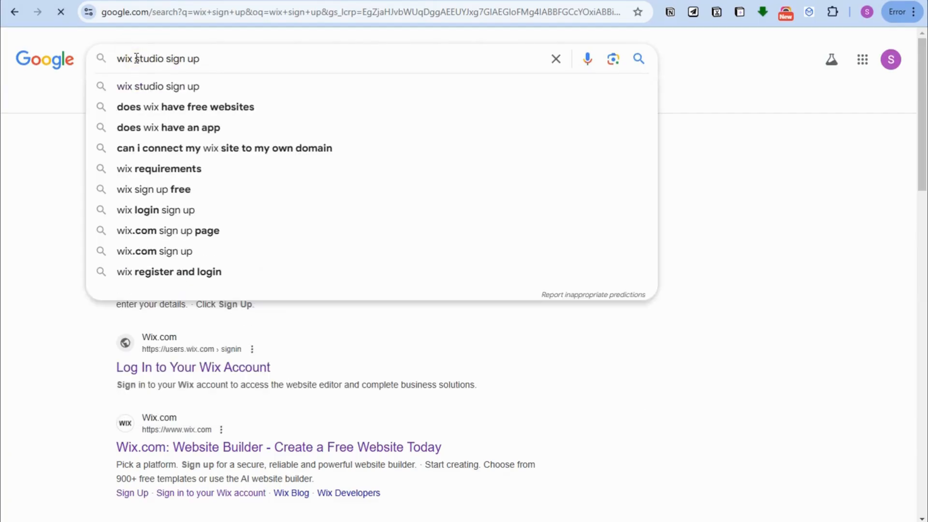
pyautogui.press('Return')
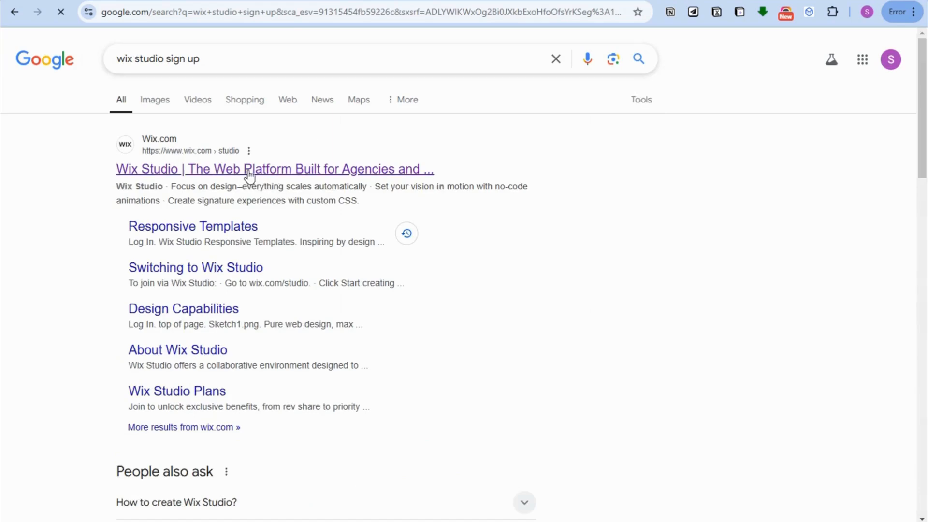
# Step: Open the help article "Signing Up for a Free Wix Account" from the search results and follow its Wix.com sign up page link
pyautogui.scroll(-3, 259, 213)
pyautogui.scroll(-7, 256, 216)
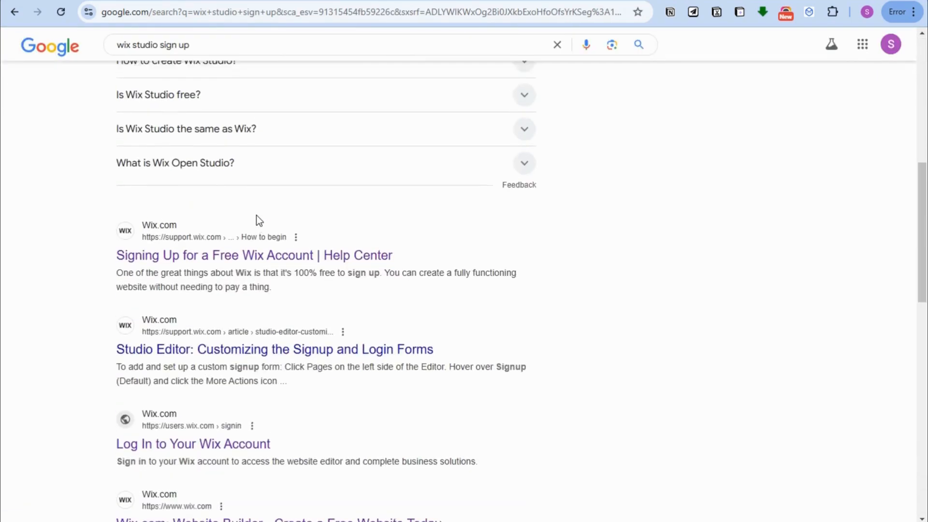
pyautogui.scroll(9, 243, 214)
pyautogui.scroll(-3, 252, 242)
pyautogui.scroll(-6, 270, 293)
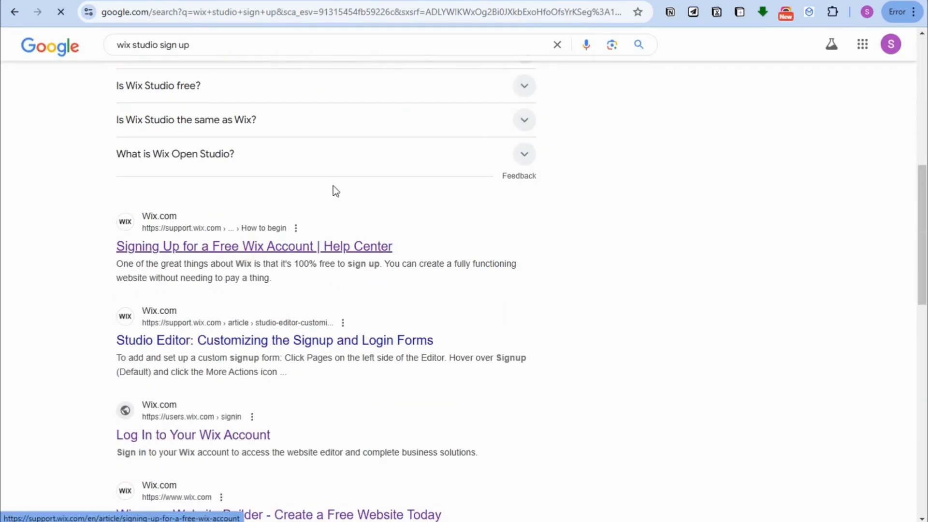
pyautogui.scroll(-2, 367, 285)
pyautogui.scroll(-2, 335, 263)
pyautogui.scroll(5, 435, 273)
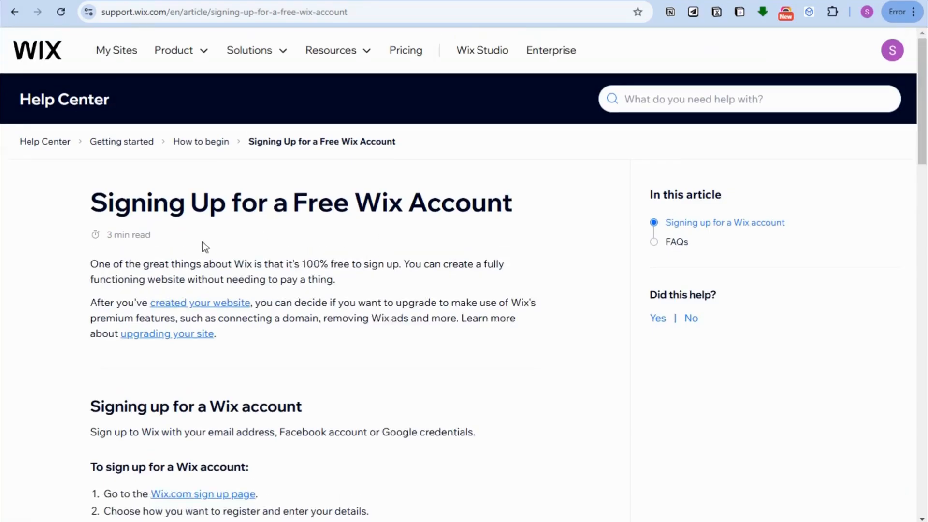
pyautogui.scroll(-3, 244, 362)
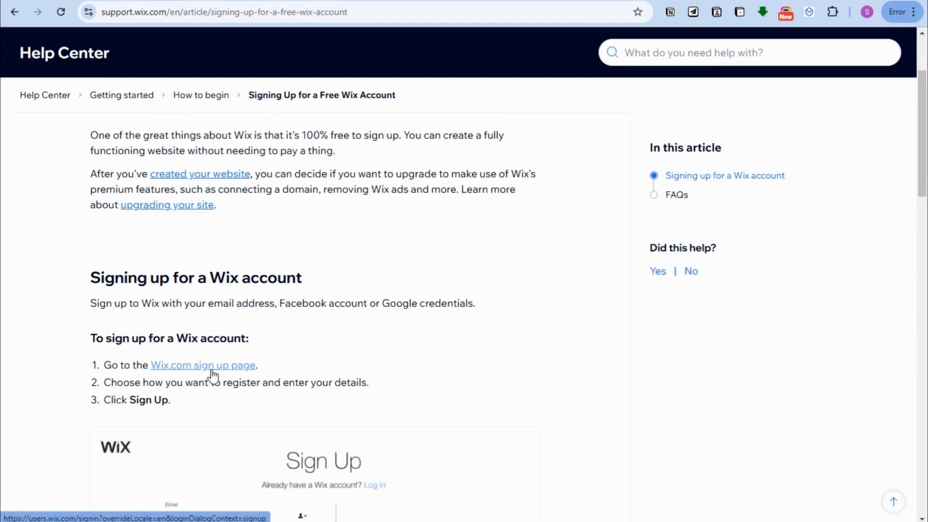
pyautogui.click(211, 369)
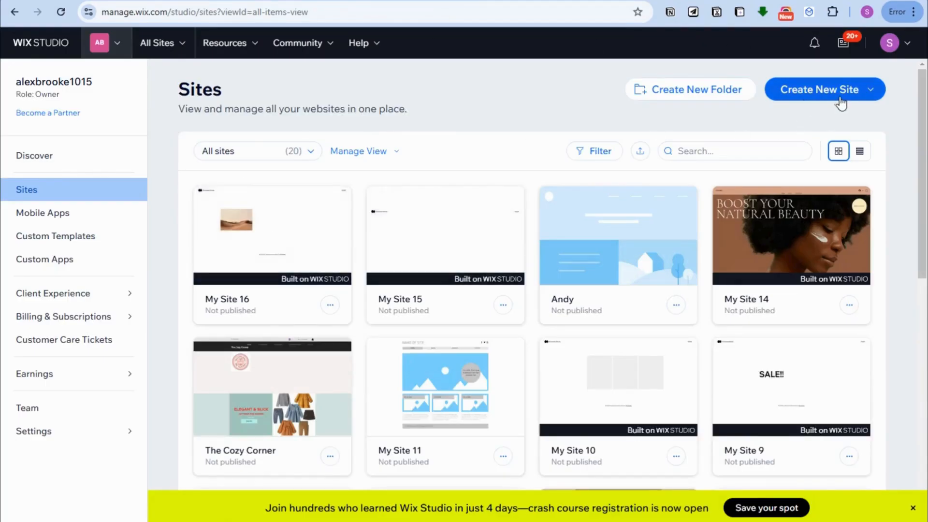
# Step: Create a new site from the Studio blank canvas on the Wix Studio Sites page
pyautogui.click(868, 90)
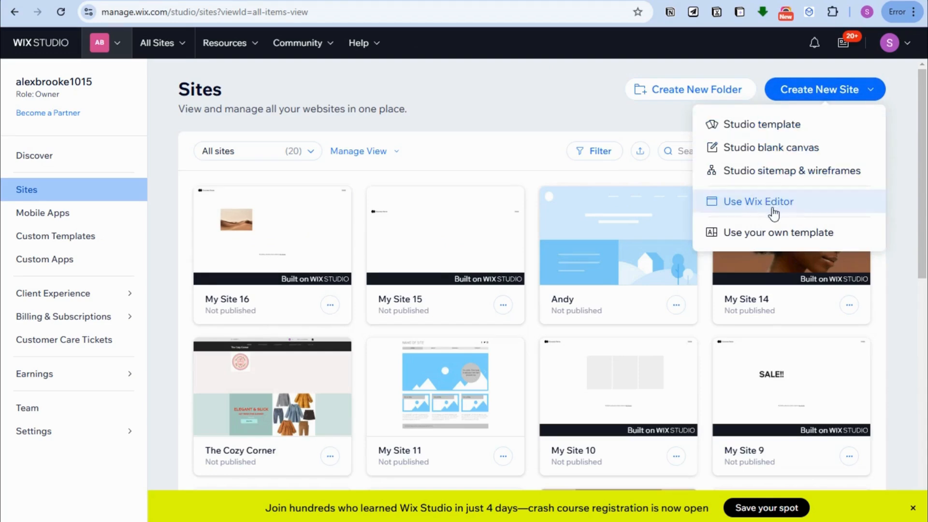
pyautogui.click(764, 150)
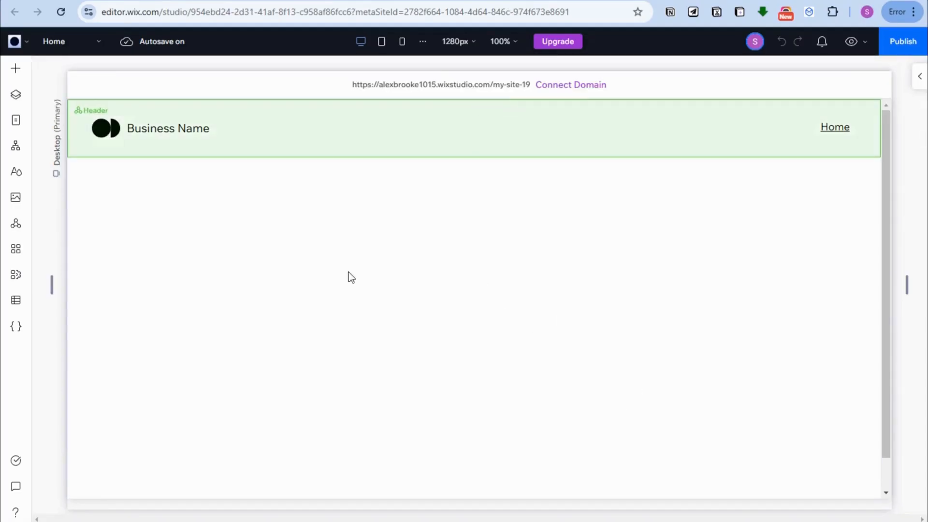
pyautogui.click(739, 400)
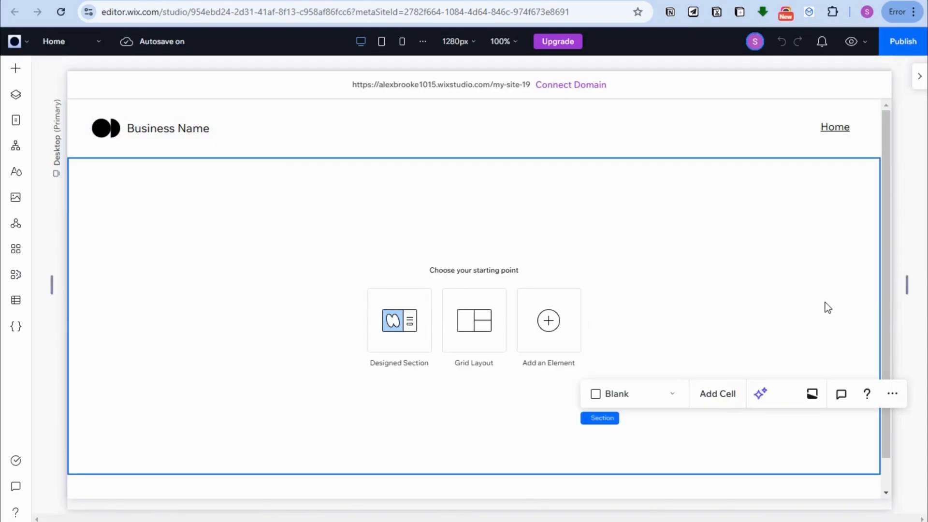
pyautogui.click(637, 288)
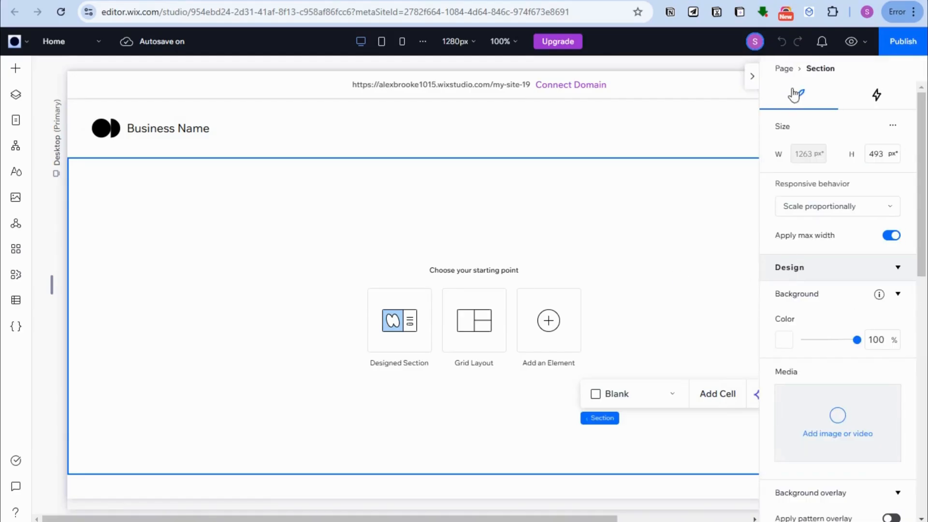
pyautogui.click(752, 79)
pyautogui.click(918, 81)
pyautogui.click(752, 78)
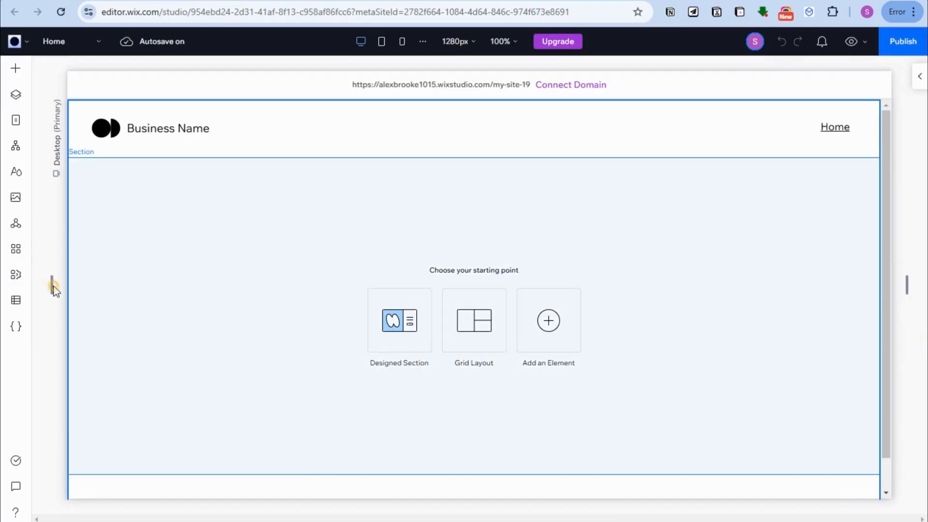
pyautogui.moveTo(52, 286); pyautogui.dragTo(83, 278)
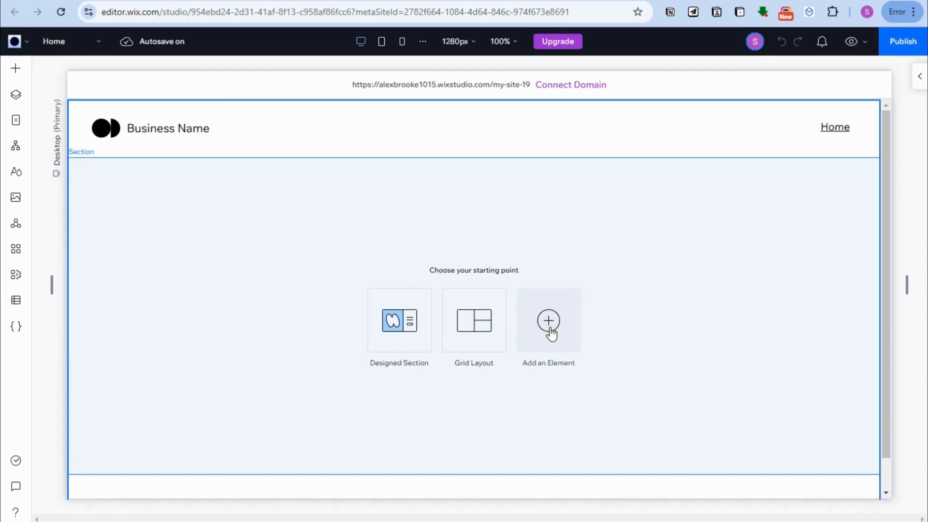
# Step: Start adding an element to the blank section and show the Media category of the element library
pyautogui.click(549, 322)
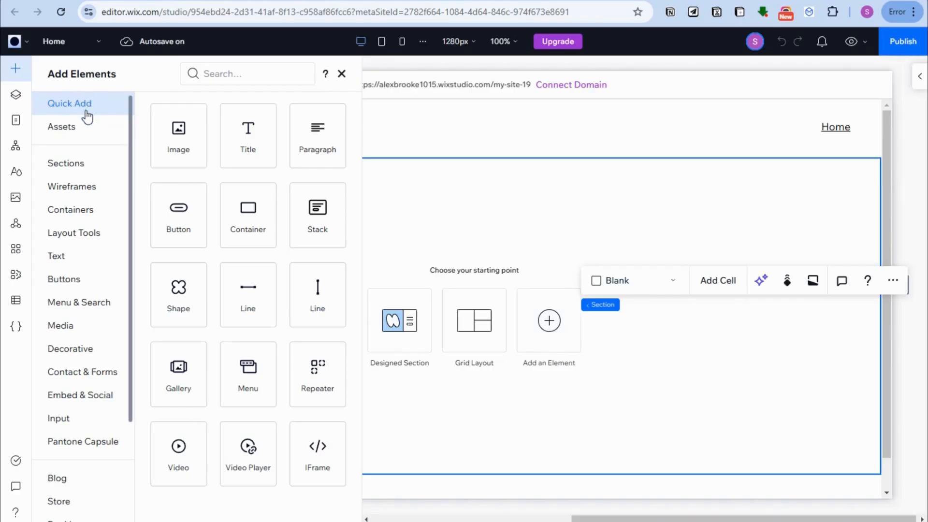
pyautogui.scroll(-1, 79, 344)
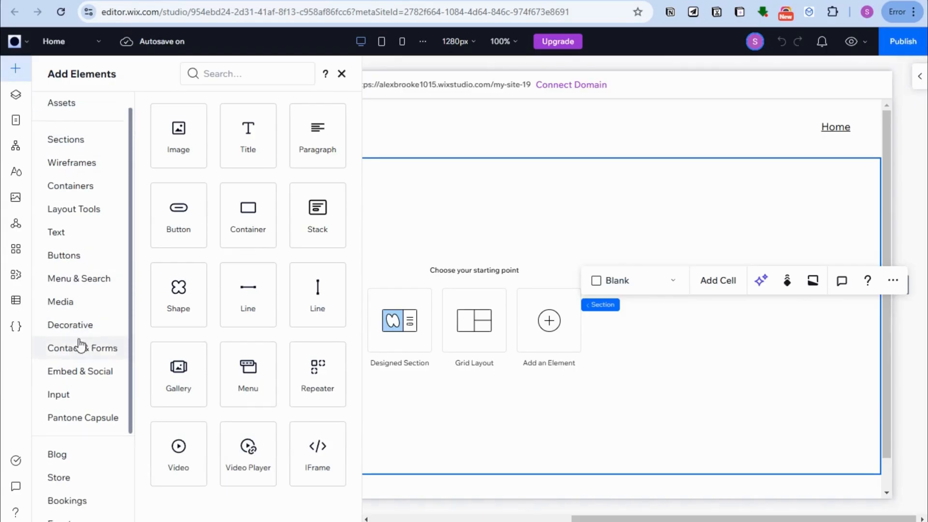
pyautogui.scroll(-3, 80, 346)
pyautogui.scroll(4, 82, 324)
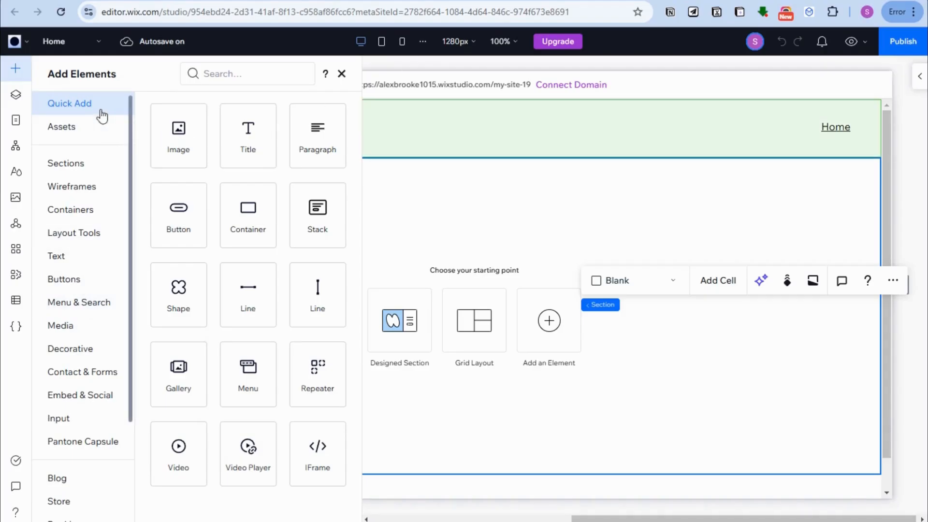
pyautogui.click(60, 330)
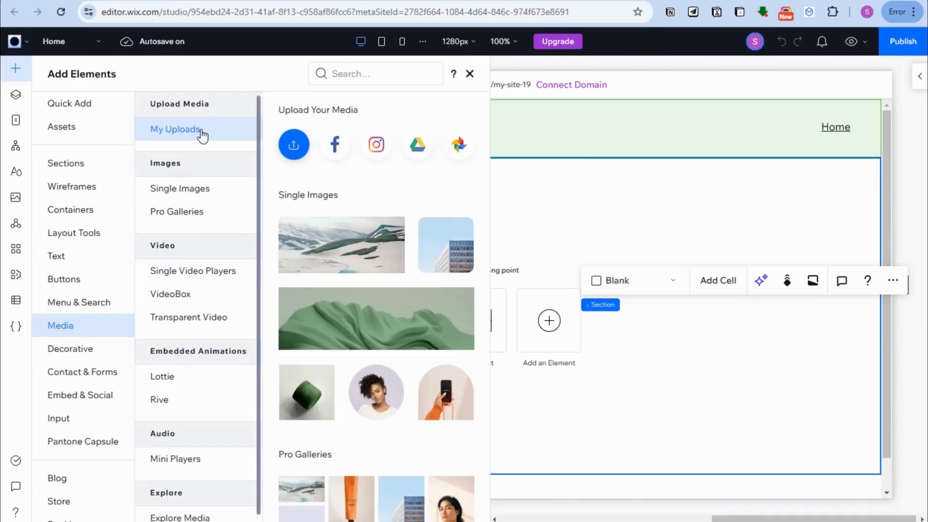
# Step: Look through the media elements, including single images, pro galleries, video players, transparent videos, audio players and free Wix images
pyautogui.scroll(-3, 407, 264)
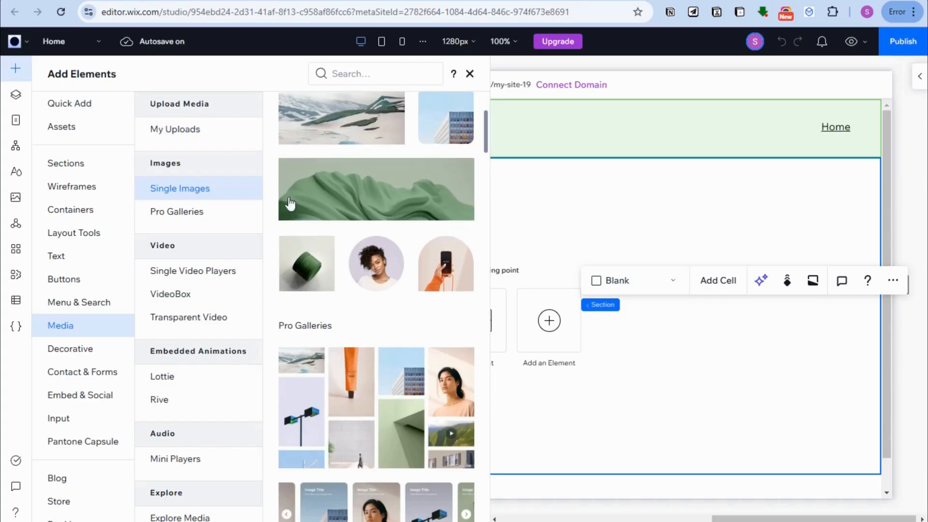
pyautogui.scroll(-4, 335, 286)
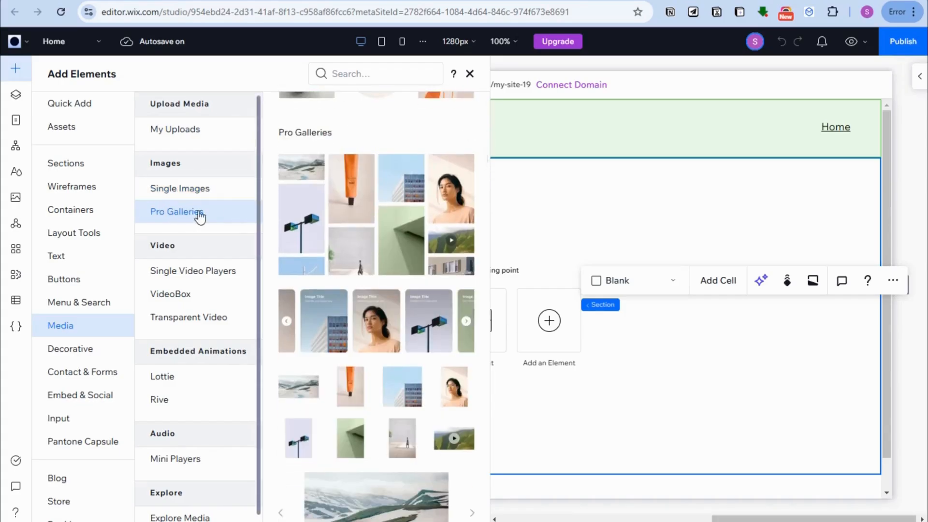
pyautogui.scroll(-2, 358, 246)
pyautogui.scroll(-6, 363, 248)
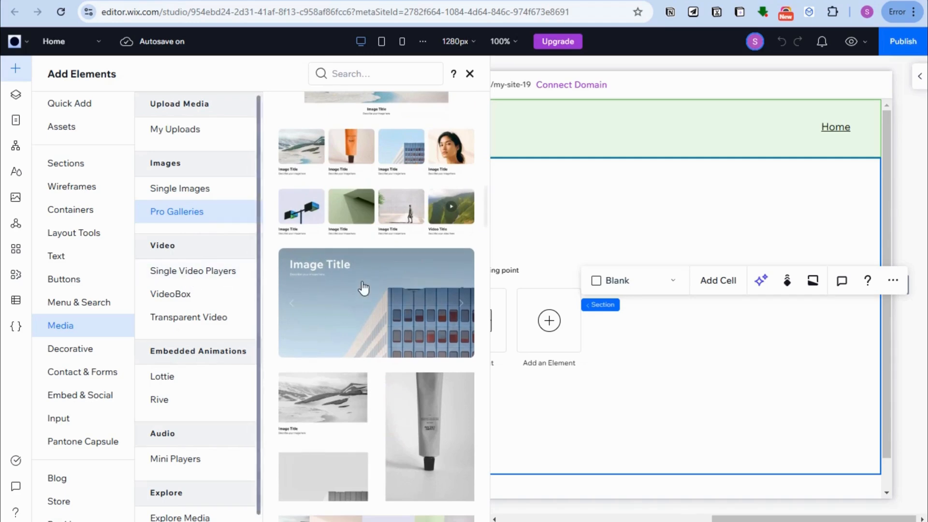
pyautogui.scroll(-3, 369, 291)
pyautogui.scroll(-15, 376, 291)
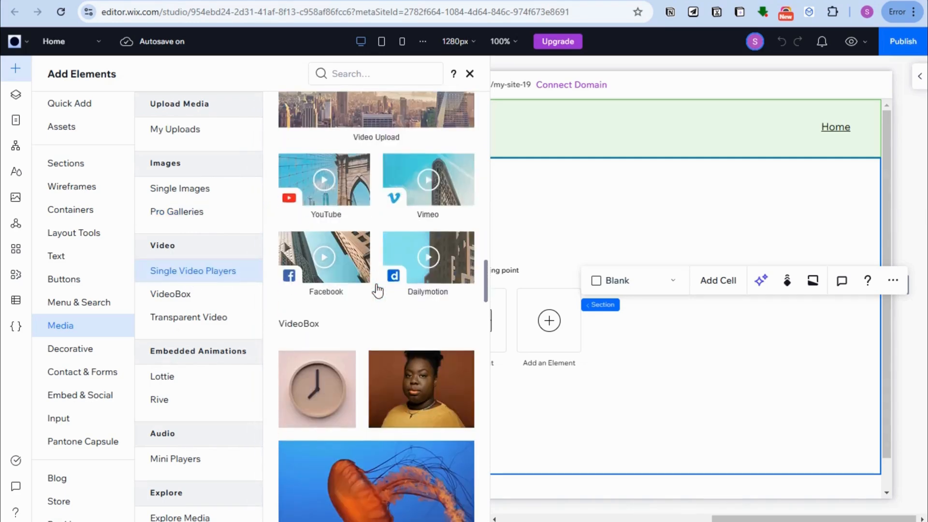
pyautogui.scroll(-15, 378, 291)
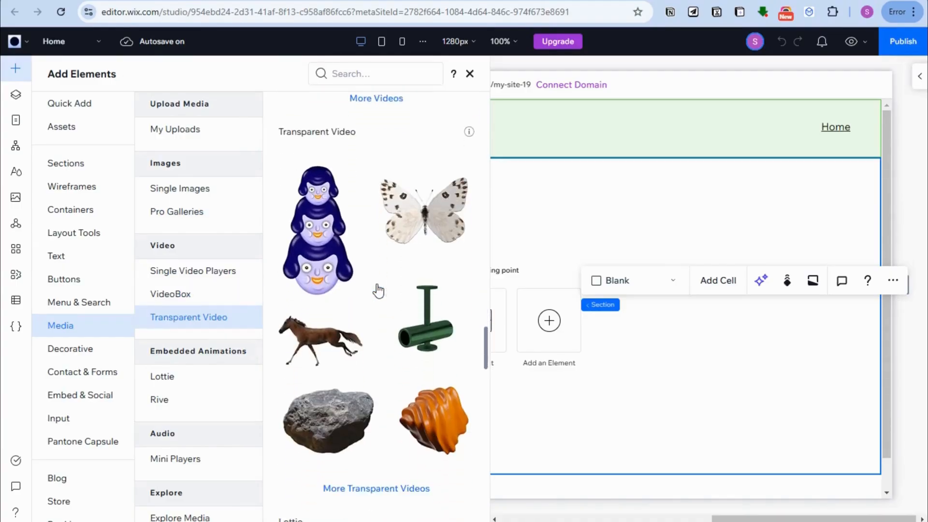
pyautogui.scroll(-7, 379, 291)
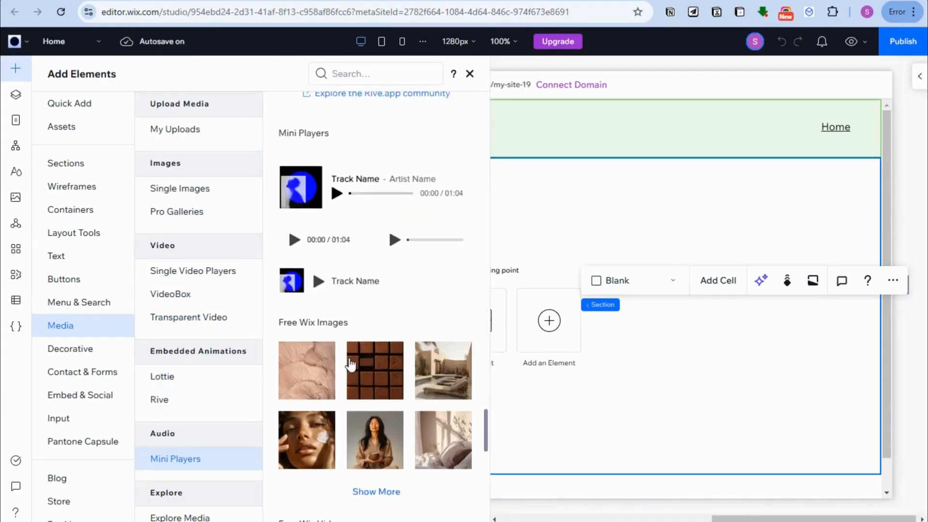
pyautogui.scroll(-7, 377, 382)
pyautogui.scroll(-3, 382, 373)
pyautogui.scroll(12, 381, 367)
# Step: Add the Pro Gallery slider with rounded, titled images to the blank section and stretch it to full width
pyautogui.click(188, 215)
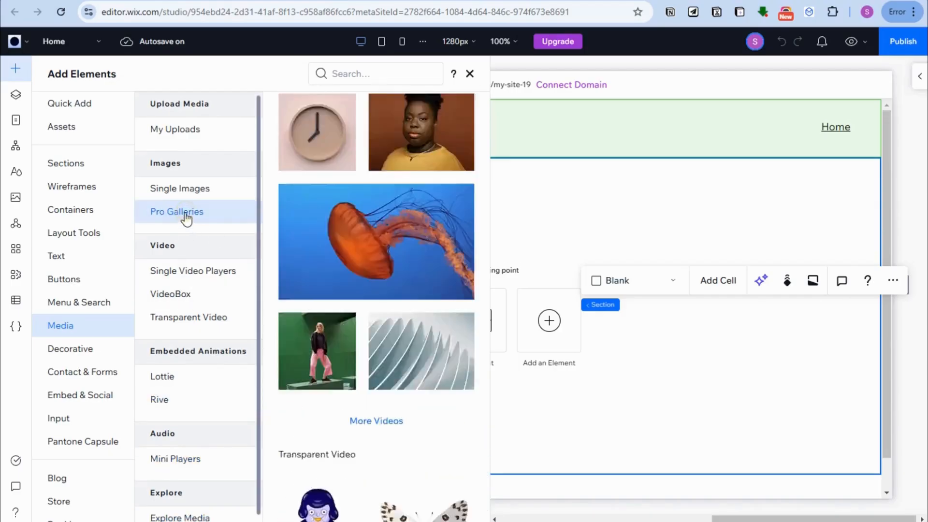
pyautogui.scroll(1, 377, 235)
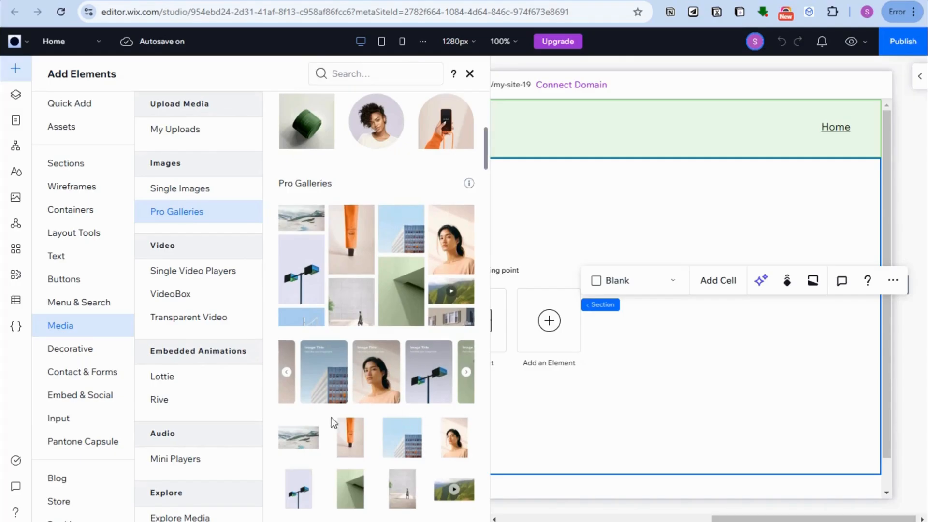
pyautogui.click(381, 379)
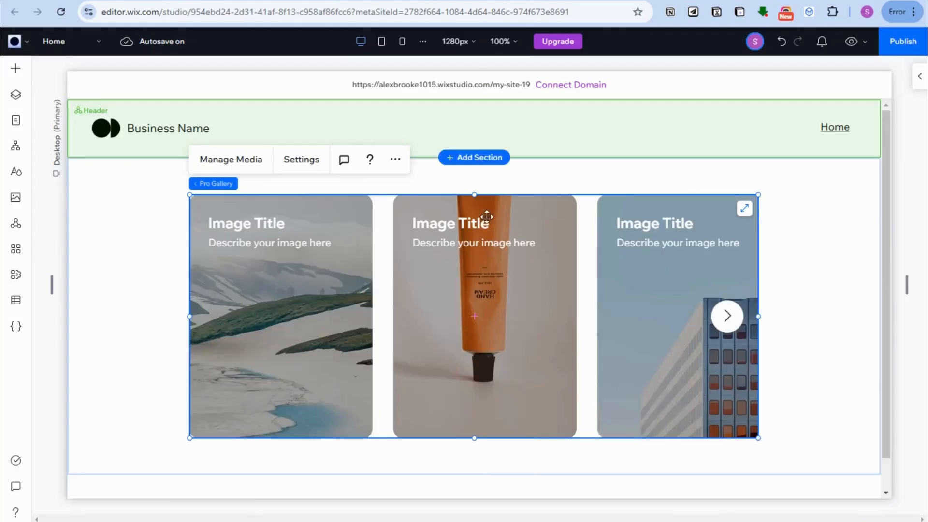
pyautogui.click(744, 209)
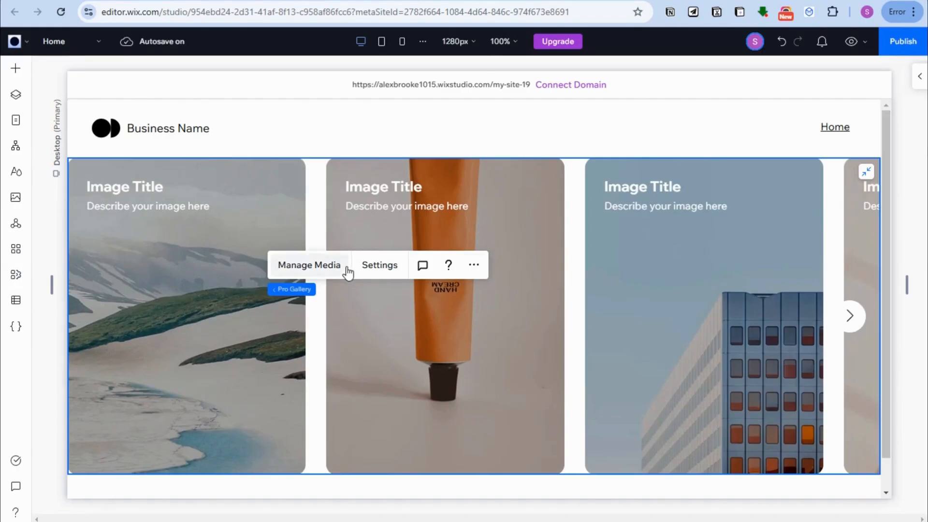
# Step: Open the Pro Gallery's media manager and look through all of its images and videos
pyautogui.click(205, 283)
pyautogui.click(140, 229)
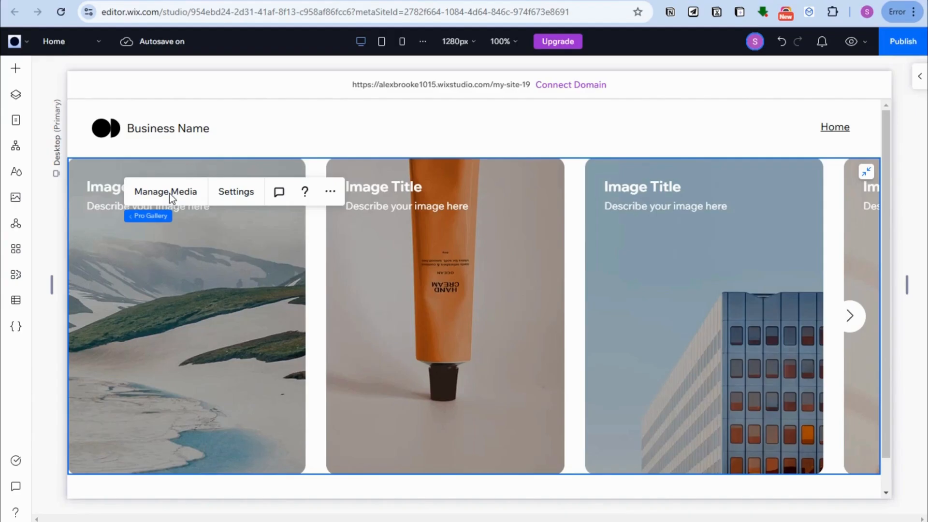
pyautogui.click(144, 197)
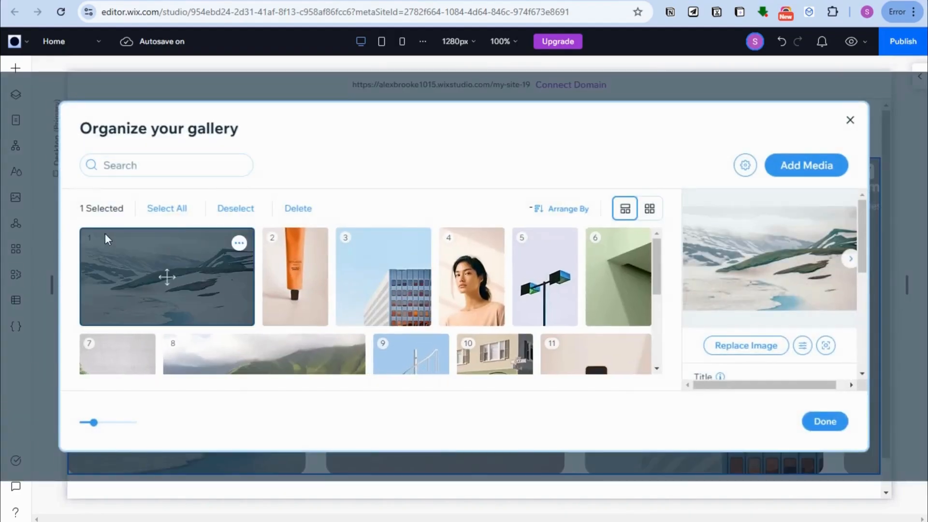
pyautogui.scroll(-4, 276, 259)
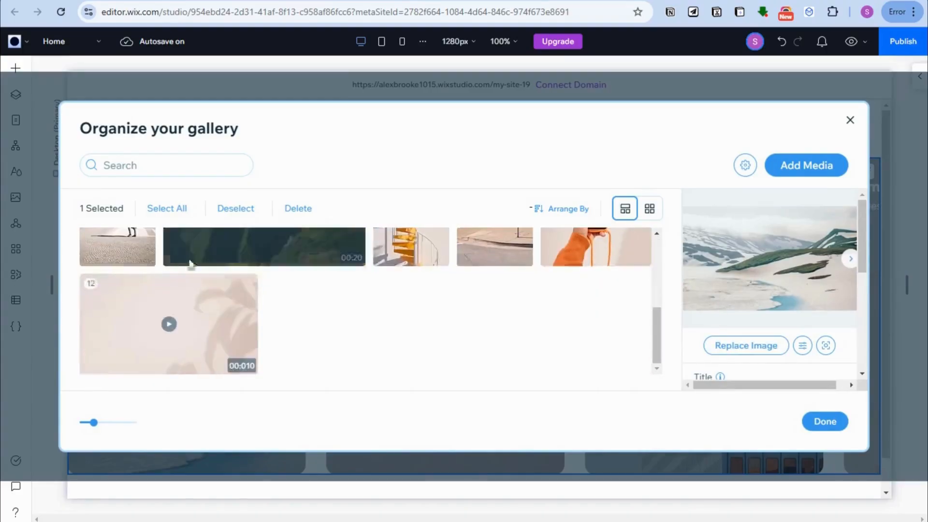
pyautogui.scroll(4, 242, 294)
pyautogui.scroll(-5, 580, 301)
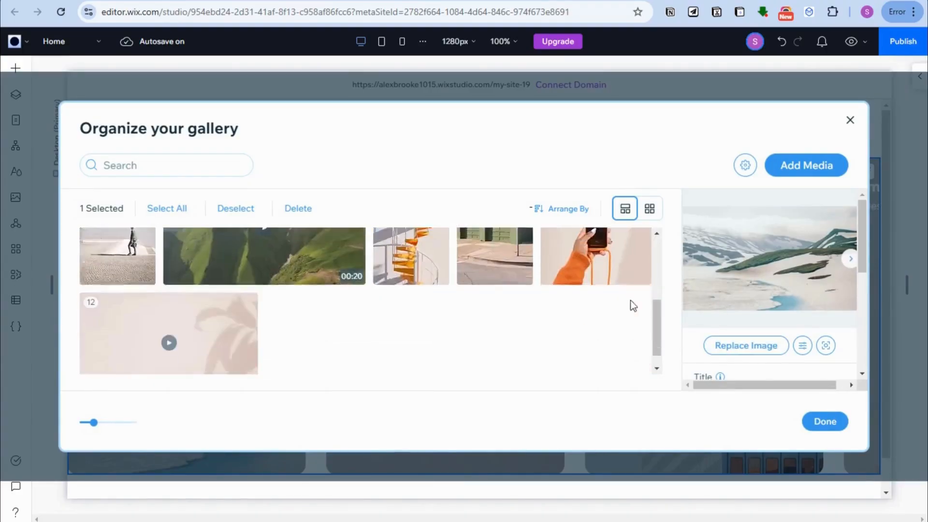
pyautogui.scroll(5, 541, 300)
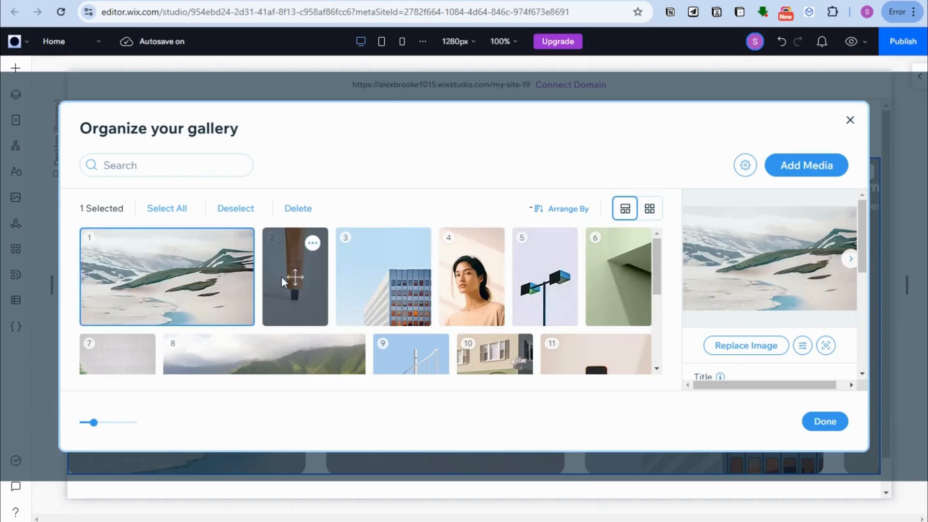
# Step: Inspect the second, third and fourth gallery images and their replacement options one by one
pyautogui.click(306, 295)
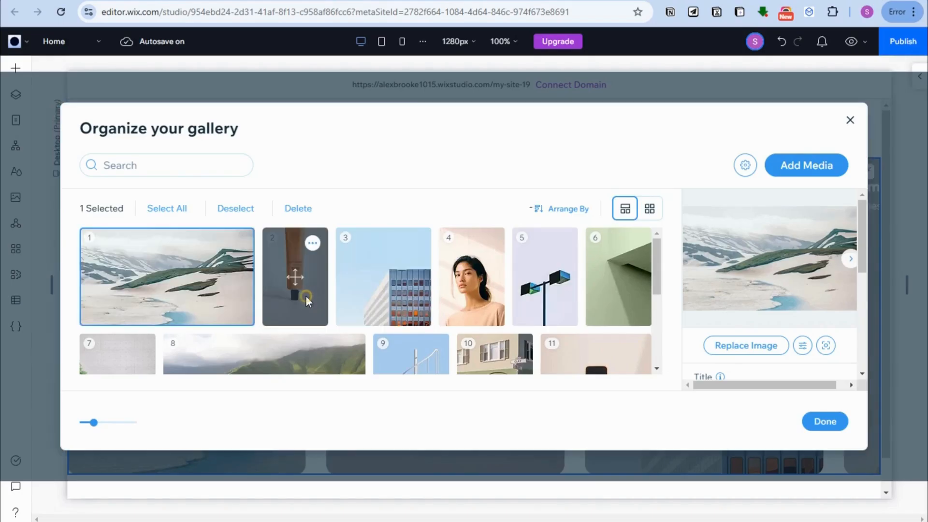
pyautogui.click(306, 297)
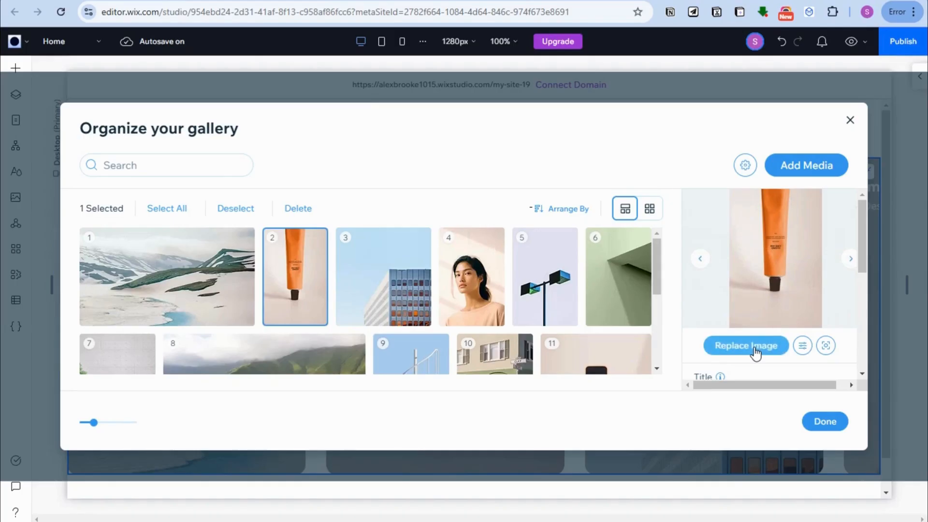
pyautogui.click(360, 279)
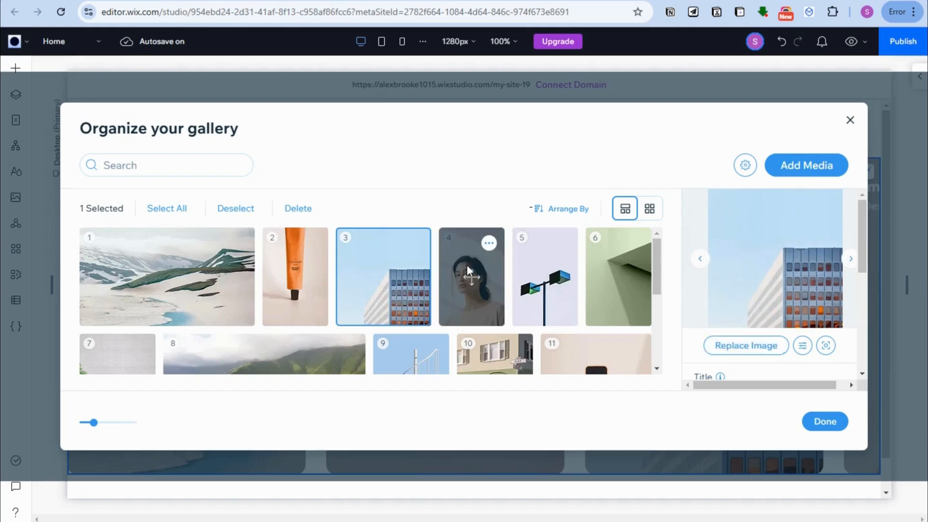
pyautogui.click(468, 286)
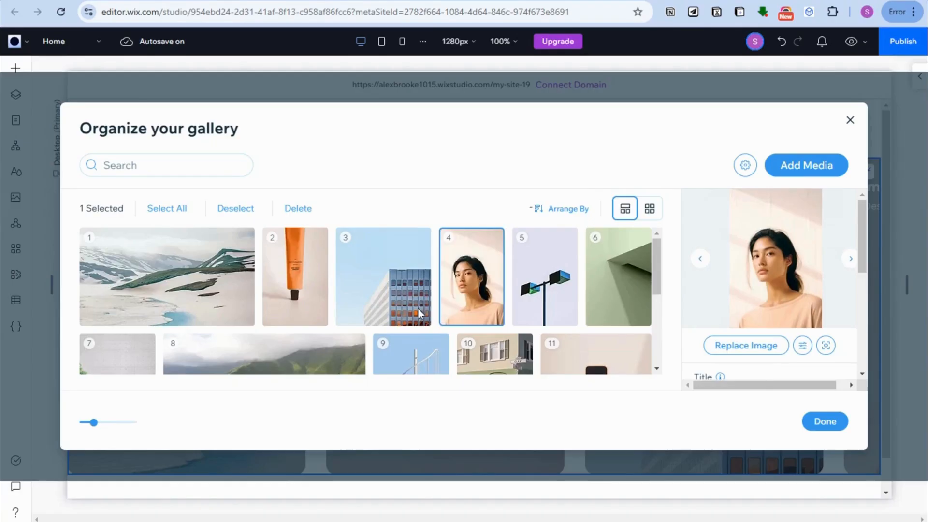
# Step: Start replacing the second gallery image and look through the available media upload sources
pyautogui.click(302, 297)
pyautogui.click(747, 346)
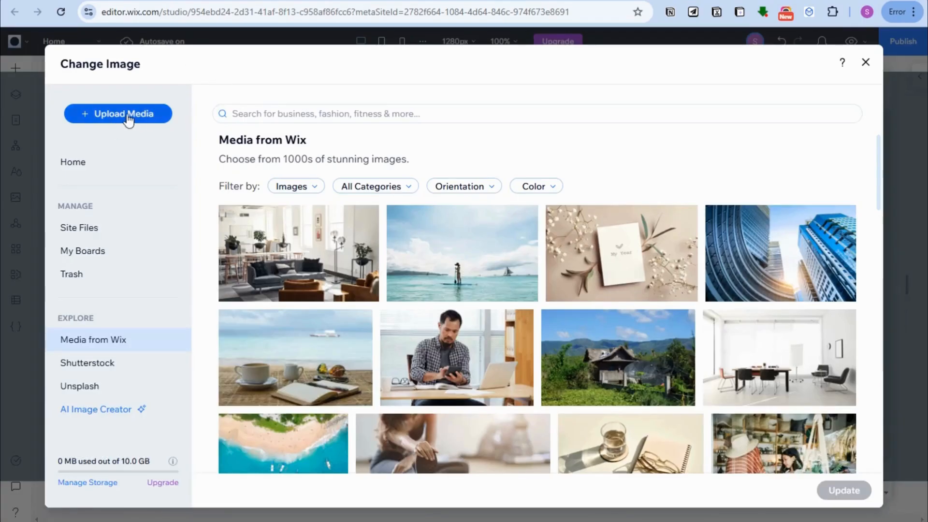
pyautogui.click(138, 115)
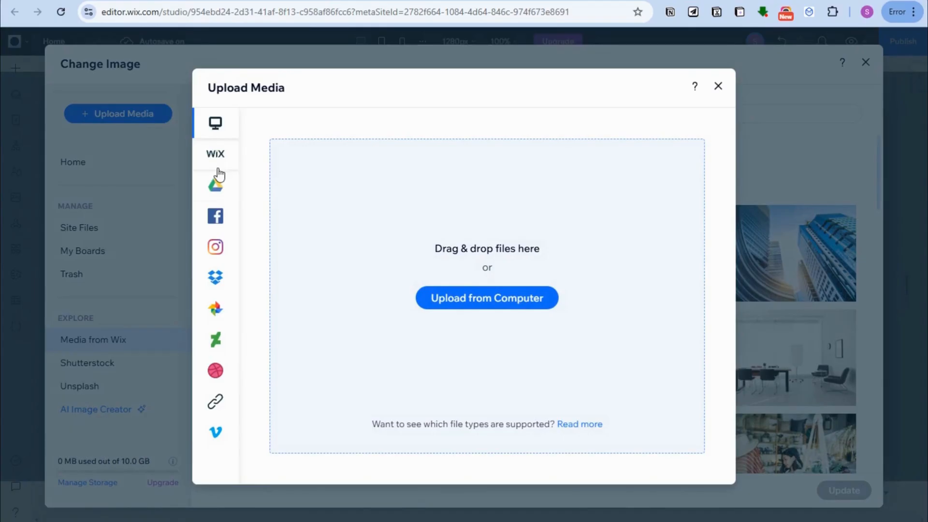
pyautogui.moveTo(218, 190)
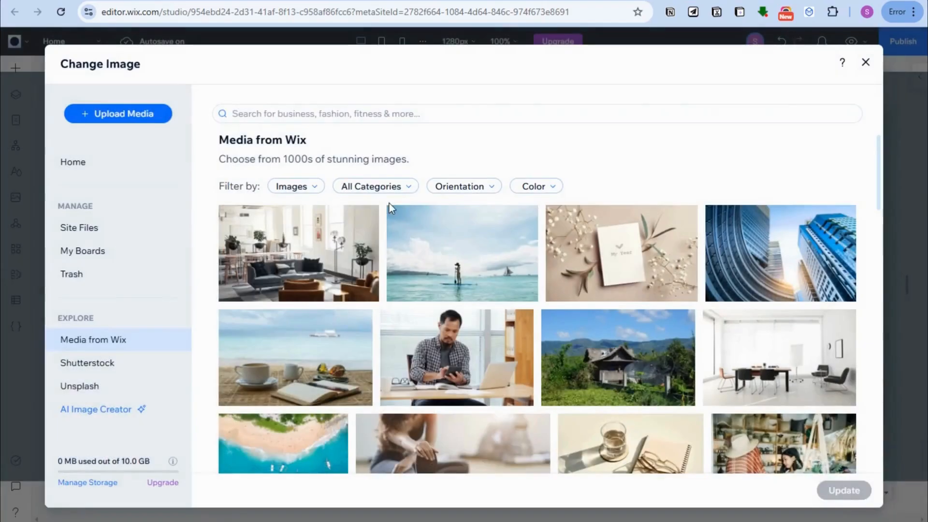
# Step: Search Wix media for "bags", replace the second gallery image with the three hanging woven handbags photo, and finish organizing the gallery
pyautogui.click(334, 116)
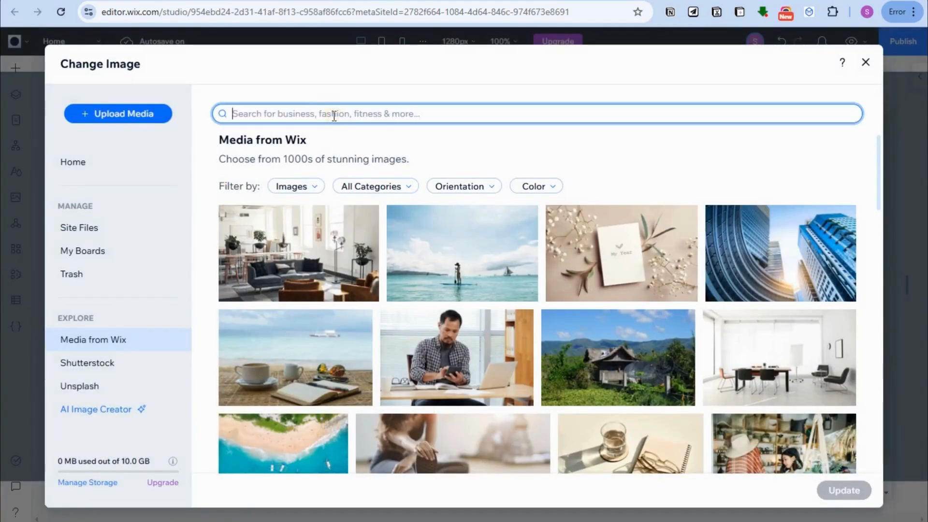
pyautogui.write('bags')
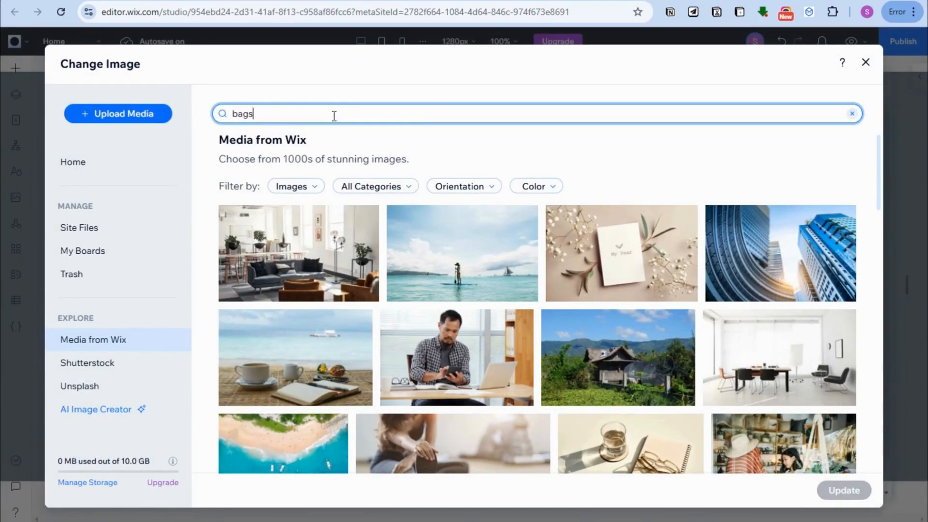
pyautogui.press('Return')
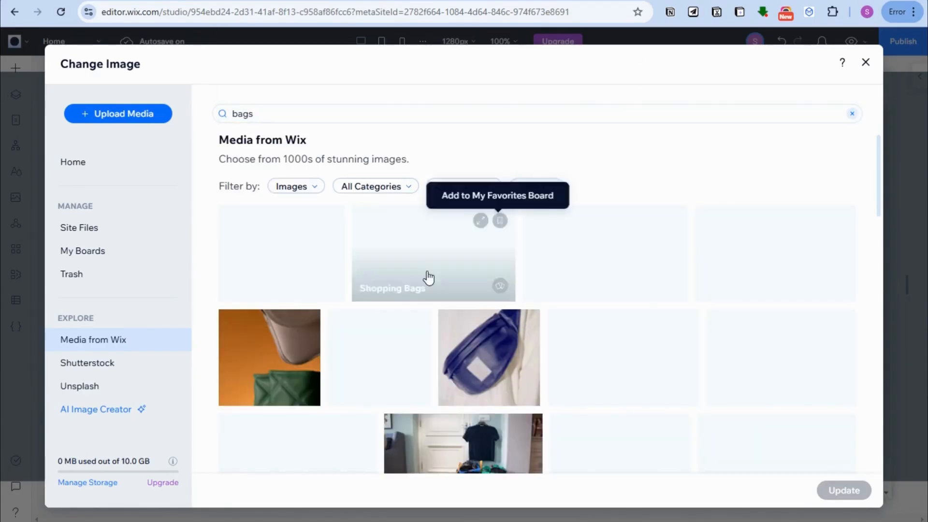
pyautogui.scroll(-1, 311, 301)
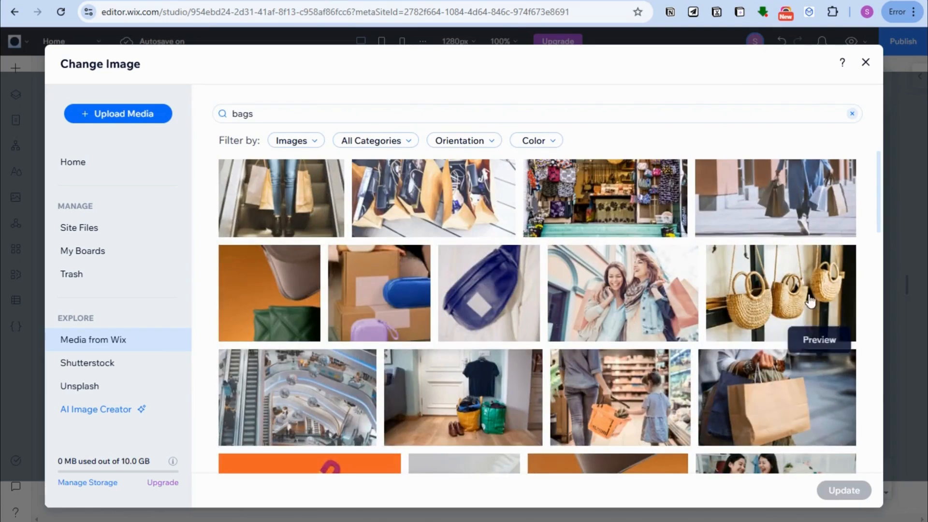
pyautogui.click(748, 305)
pyautogui.click(845, 491)
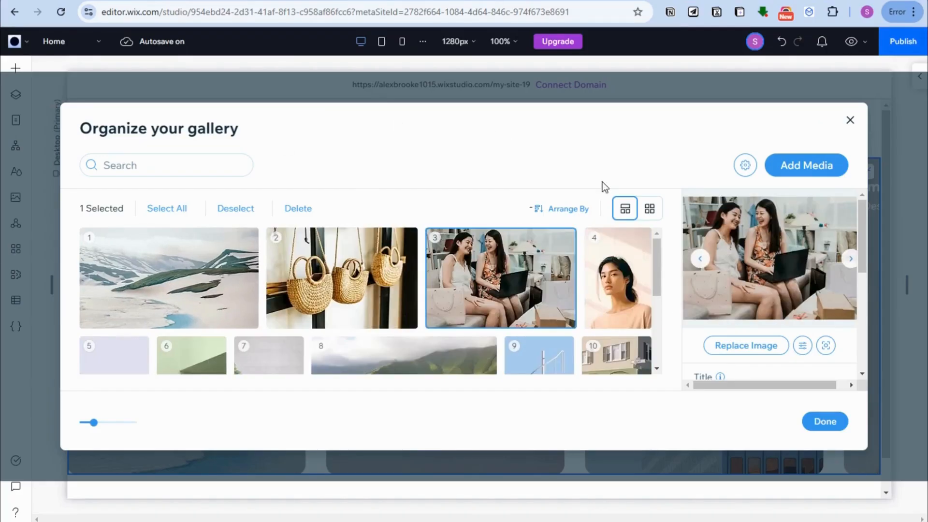
pyautogui.click(819, 425)
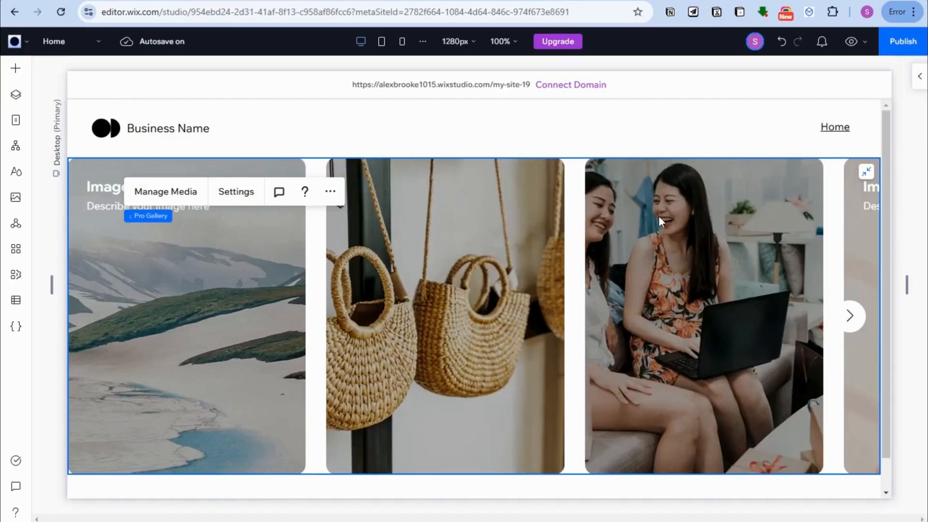
# Step: Open the Pro Gallery's settings and look through its layout choices, item behavior and social settings
pyautogui.click(237, 194)
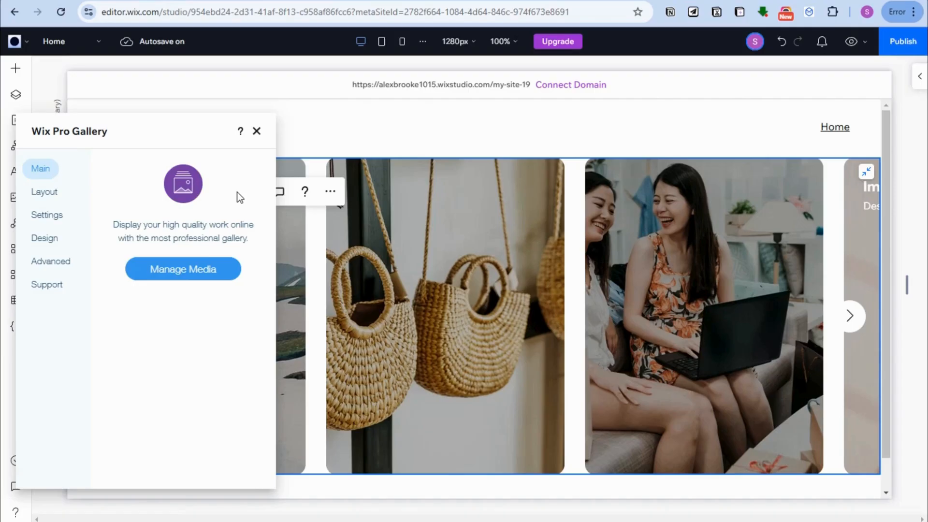
pyautogui.click(46, 194)
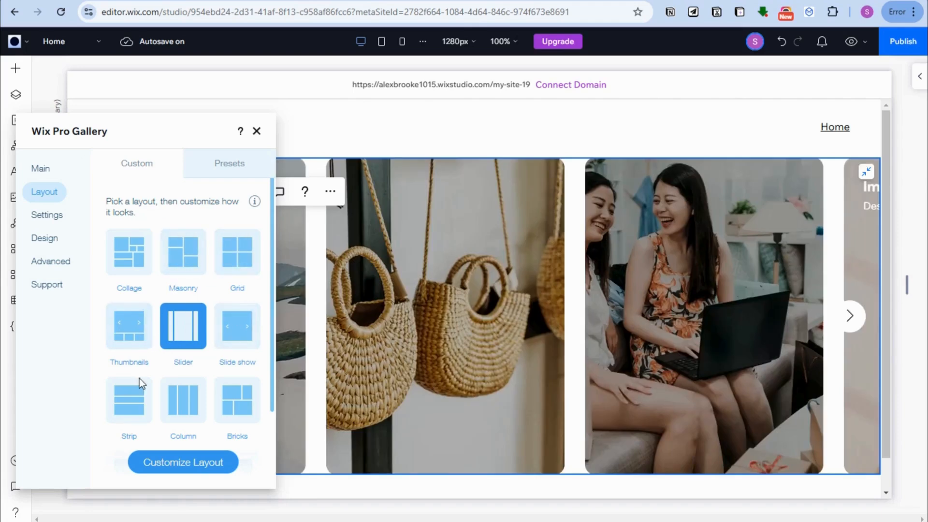
pyautogui.click(51, 218)
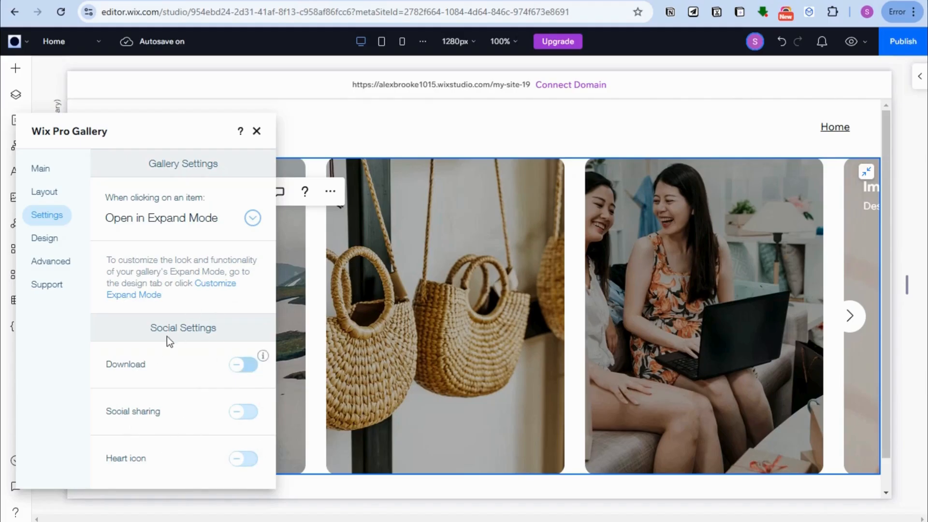
# Step: Set the opacity of the gallery's overlay color to 36% in its Overlay & Icons design settings
pyautogui.click(47, 238)
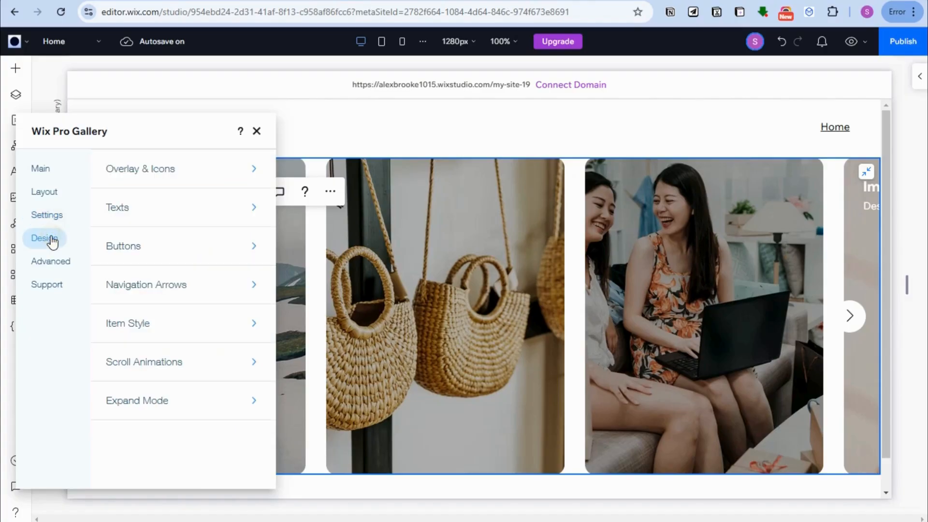
pyautogui.click(199, 177)
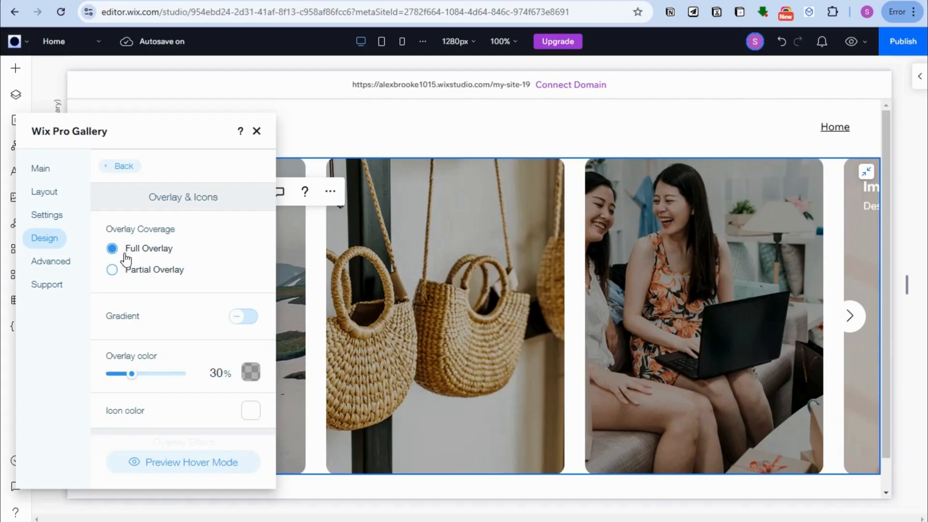
pyautogui.scroll(-1, 145, 334)
pyautogui.moveTo(130, 312)
pyautogui.mouseDown()
pyautogui.moveTo(147, 316)
pyautogui.moveTo(136, 310)
pyautogui.mouseUp()
pyautogui.scroll(-2, 143, 255)
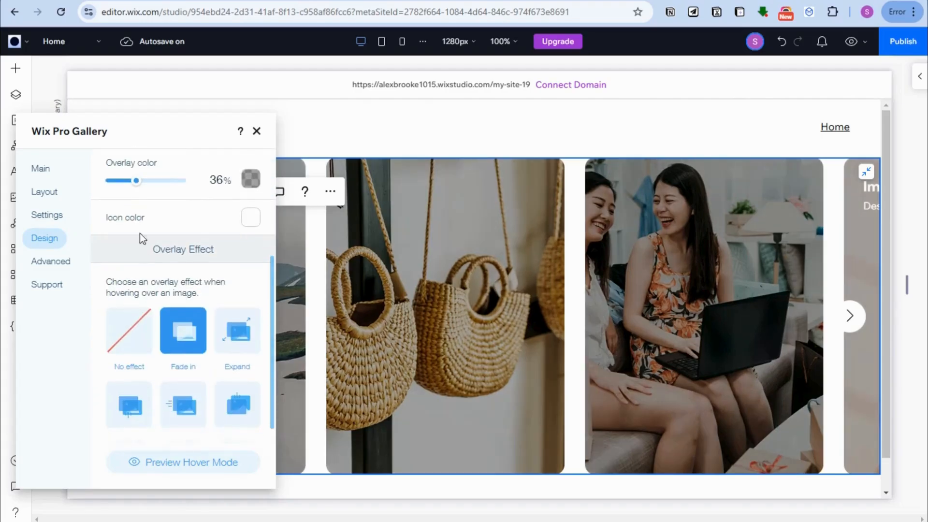
# Step: Try black as the overlay icon color, set it to white theme Color 1 (#FFFFFF), and review the overlay hover effects
pyautogui.click(250, 218)
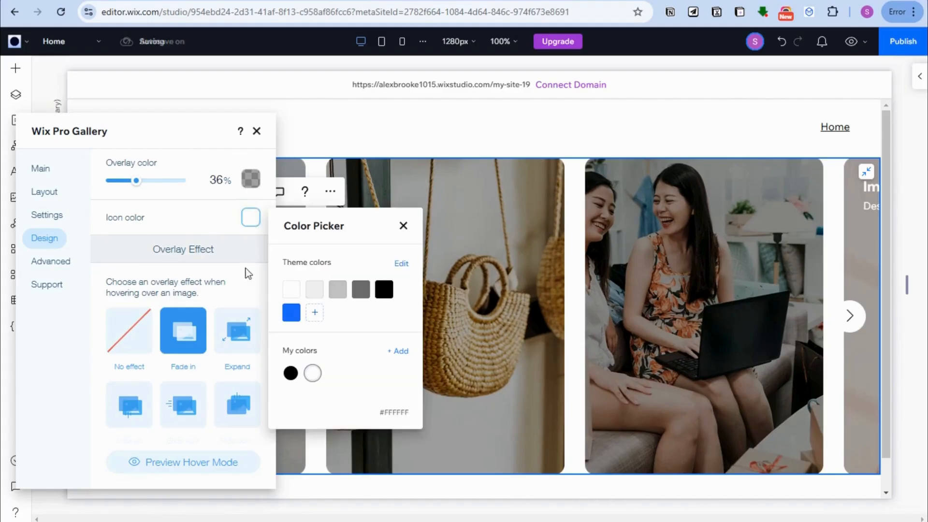
pyautogui.click(386, 295)
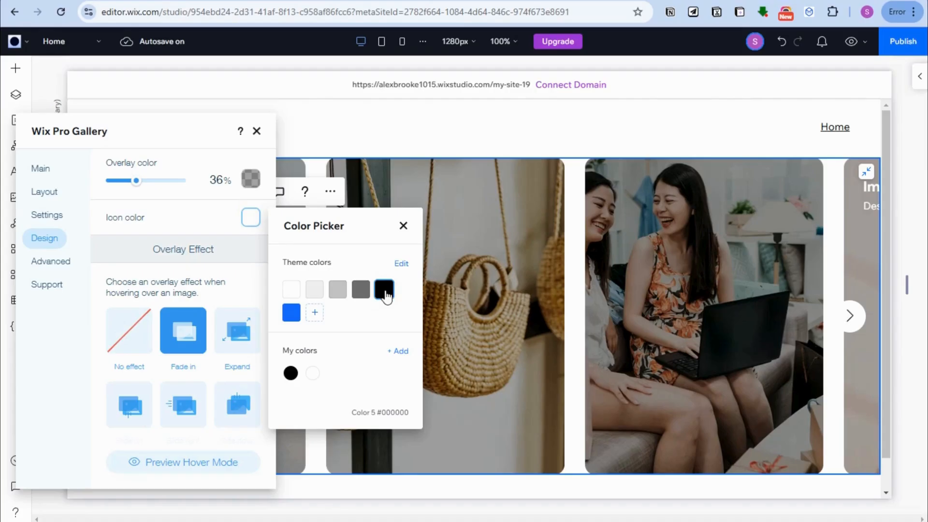
pyautogui.click(286, 296)
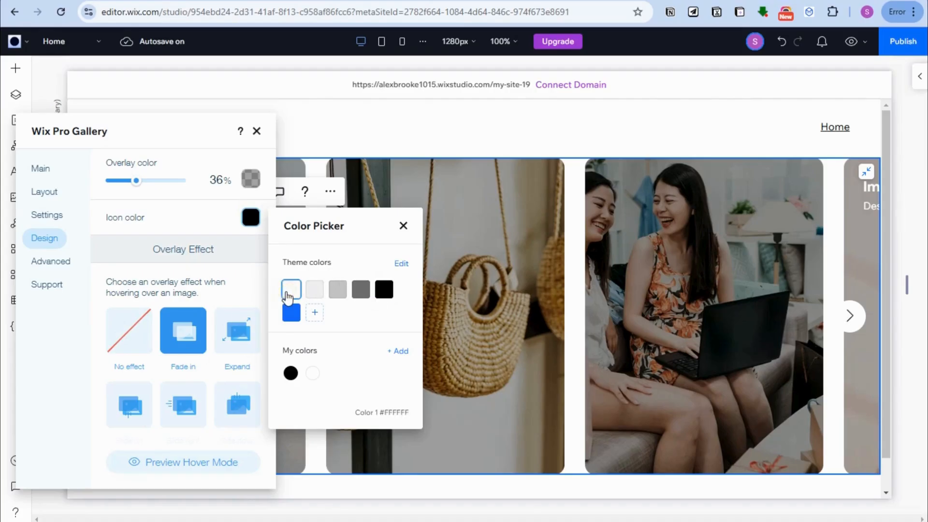
pyautogui.click(224, 280)
pyautogui.scroll(-2, 227, 285)
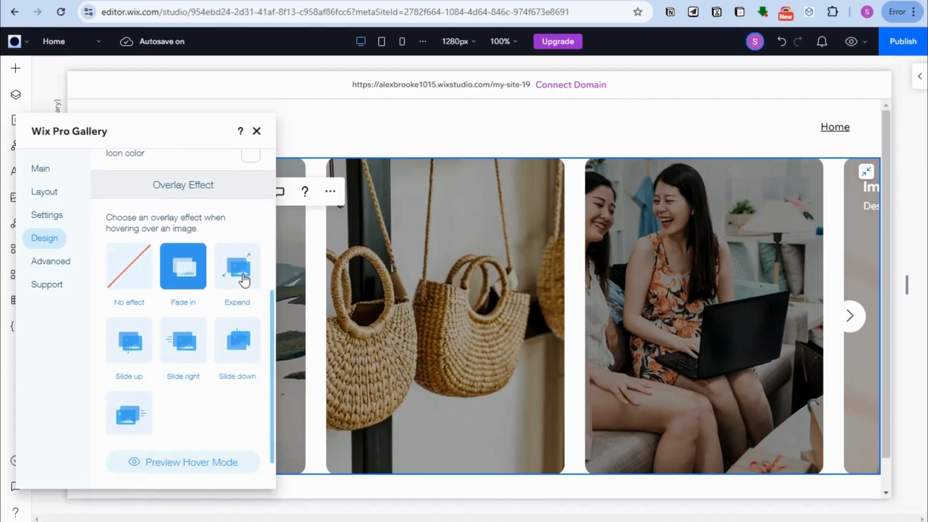
pyautogui.scroll(-1, 153, 371)
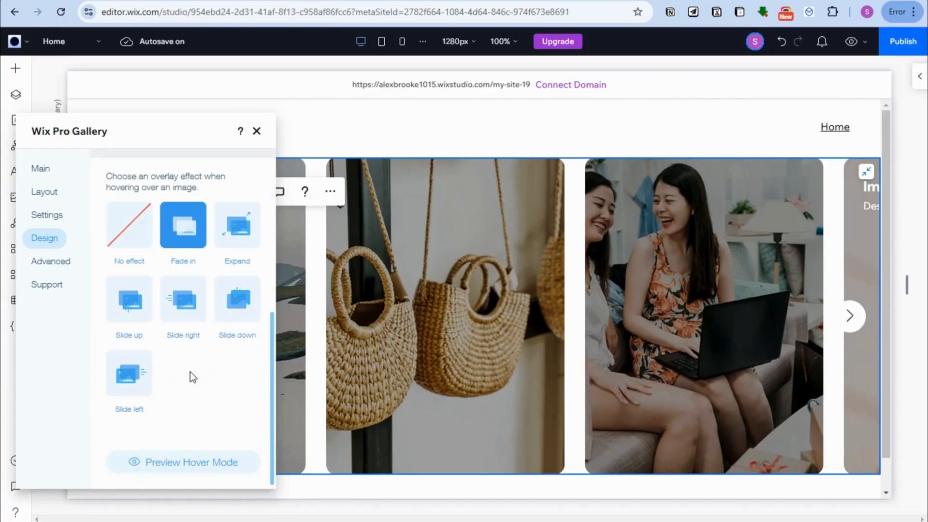
# Step: Review the video play options in the gallery's advanced settings and set the playback speed to .50x
pyautogui.click(65, 263)
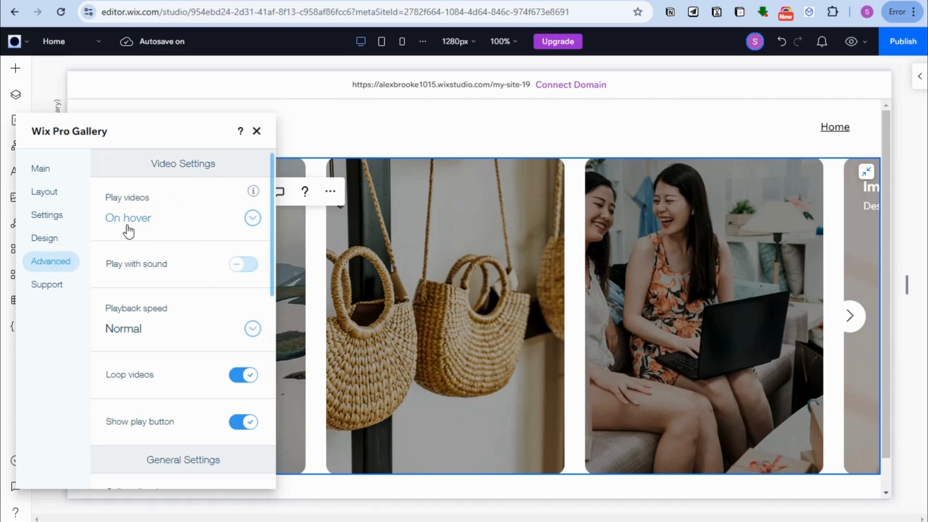
pyautogui.click(237, 226)
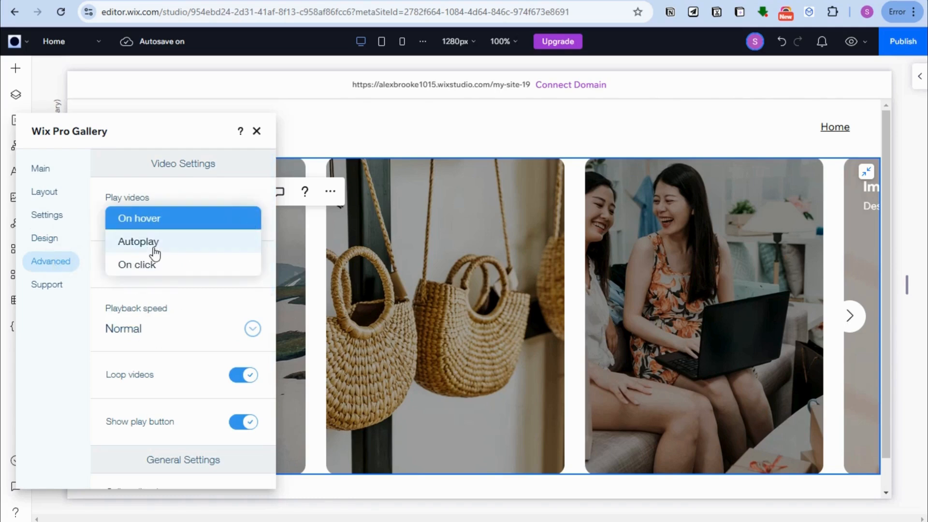
pyautogui.click(187, 190)
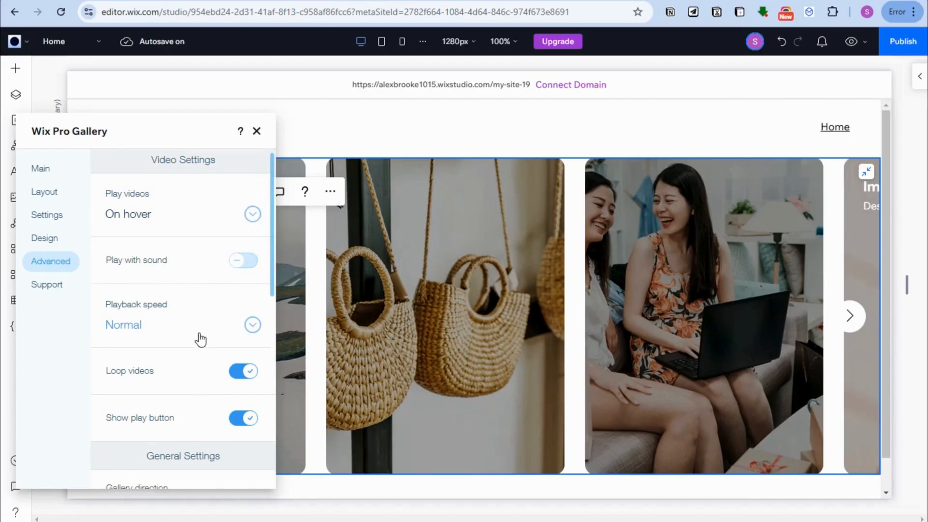
pyautogui.scroll(-1, 145, 290)
pyautogui.click(253, 265)
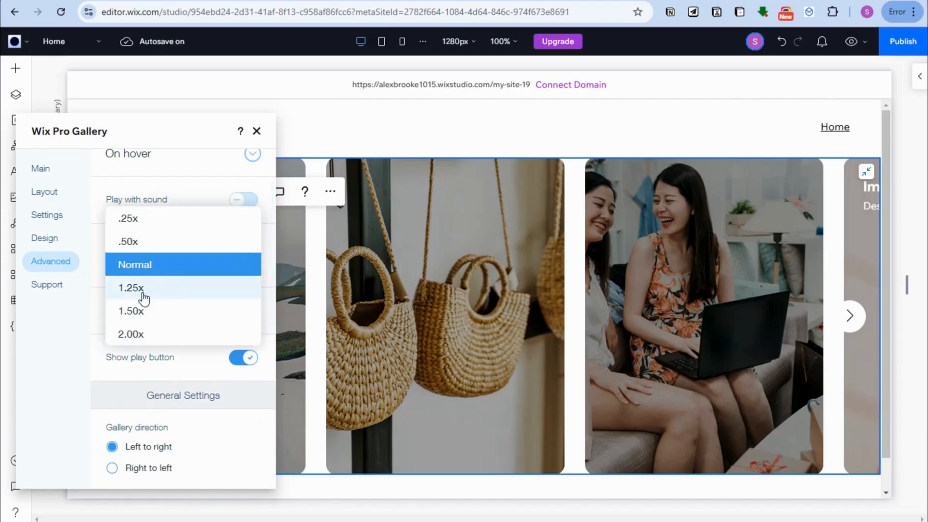
pyautogui.click(147, 243)
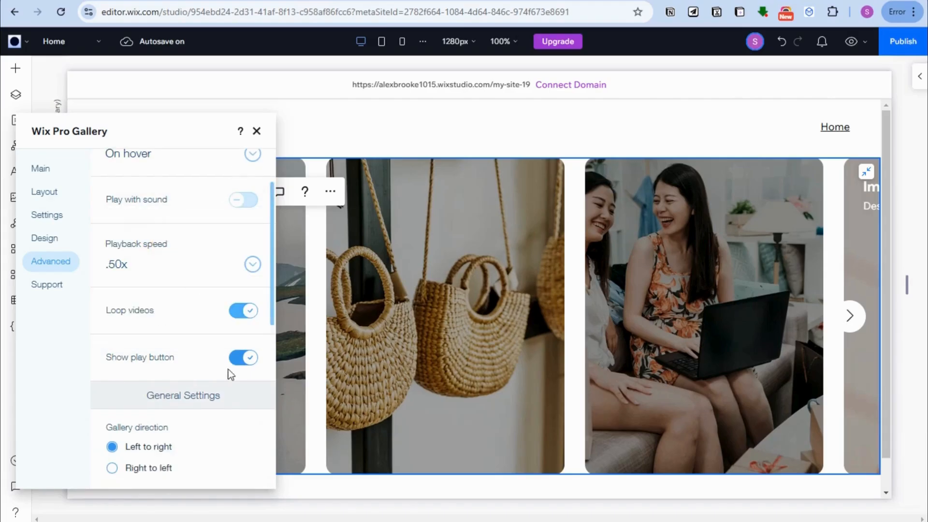
pyautogui.scroll(-1, 181, 332)
pyautogui.scroll(-2, 145, 271)
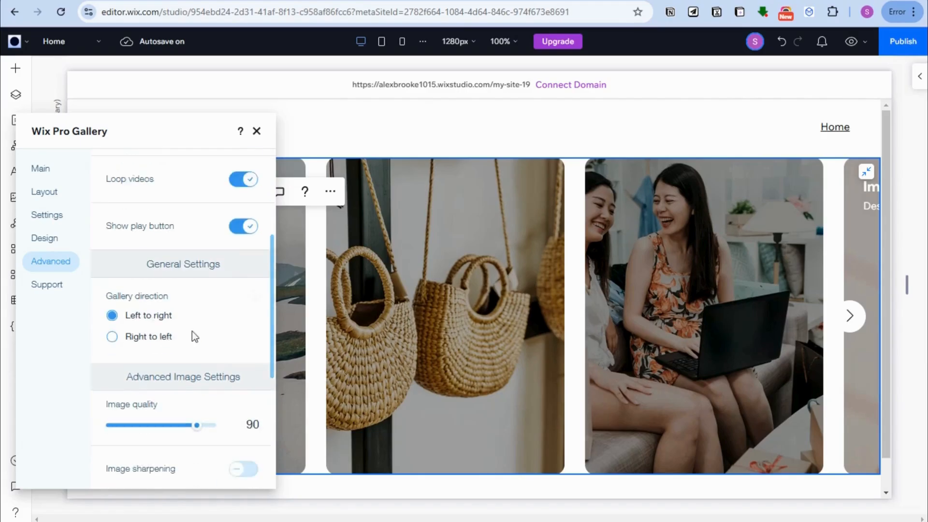
# Step: Try the right-to-left gallery direction, return it to left to right, and review the advanced image settings before closing the gallery settings
pyautogui.click(115, 276)
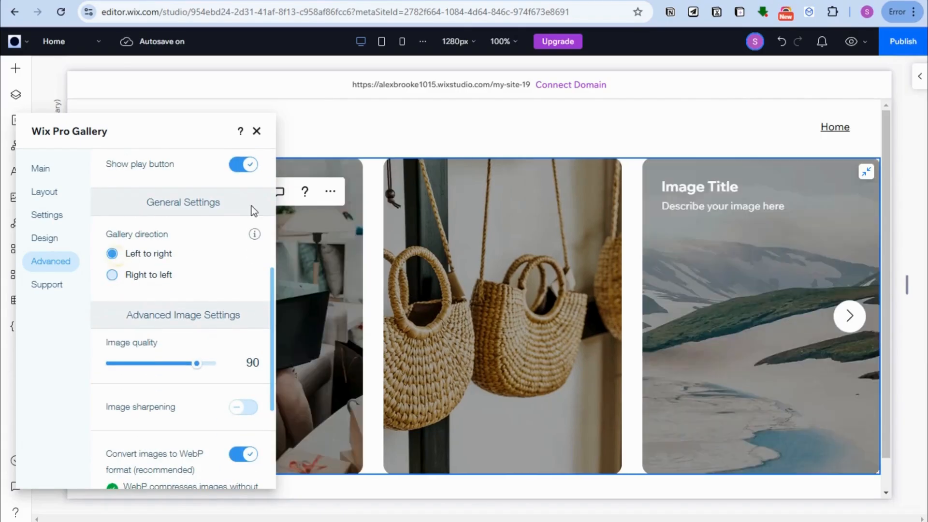
pyautogui.scroll(-1, 164, 281)
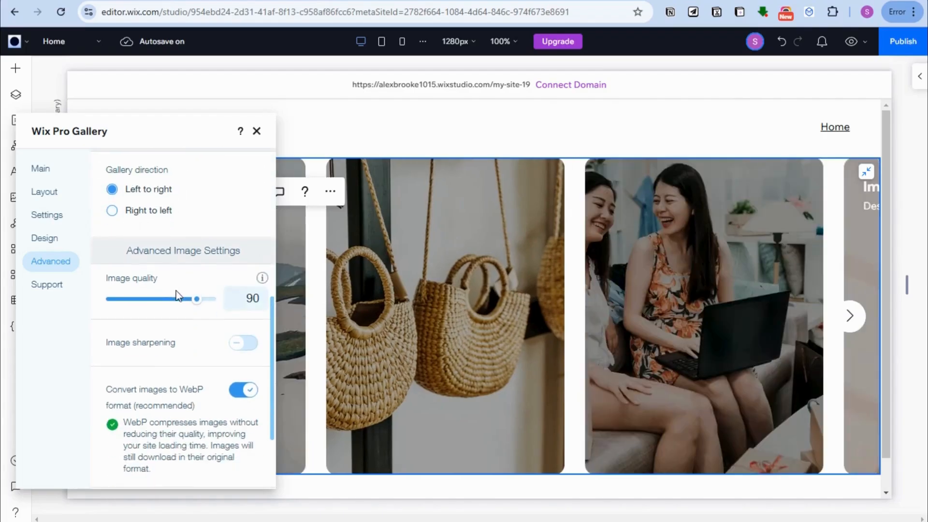
pyautogui.scroll(-2, 191, 334)
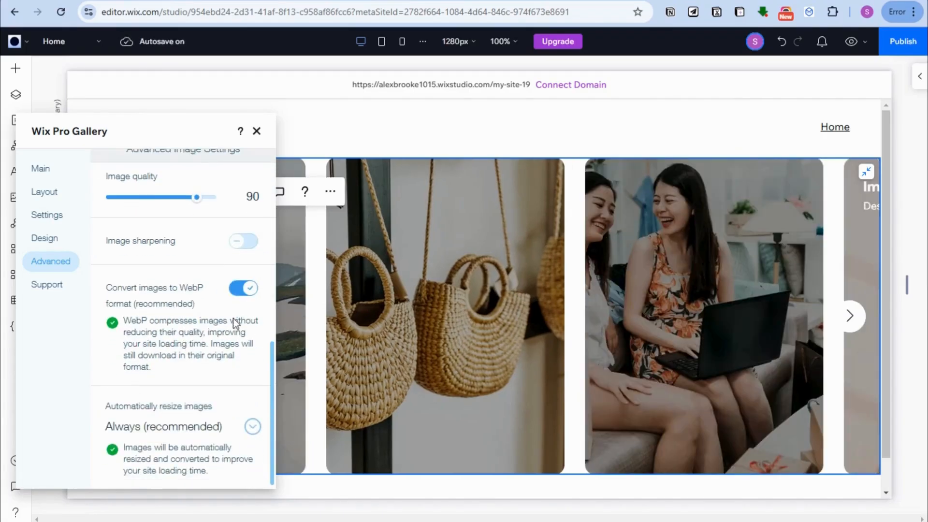
pyautogui.click(257, 131)
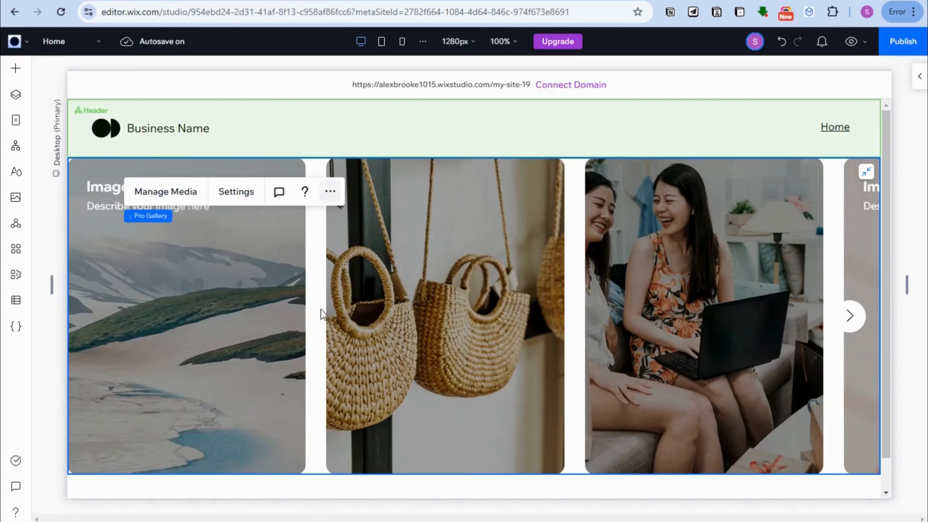
# Step: Preview the site at desktop size and advance through the gallery slider's images to check the hover and navigation behavior
pyautogui.click(852, 45)
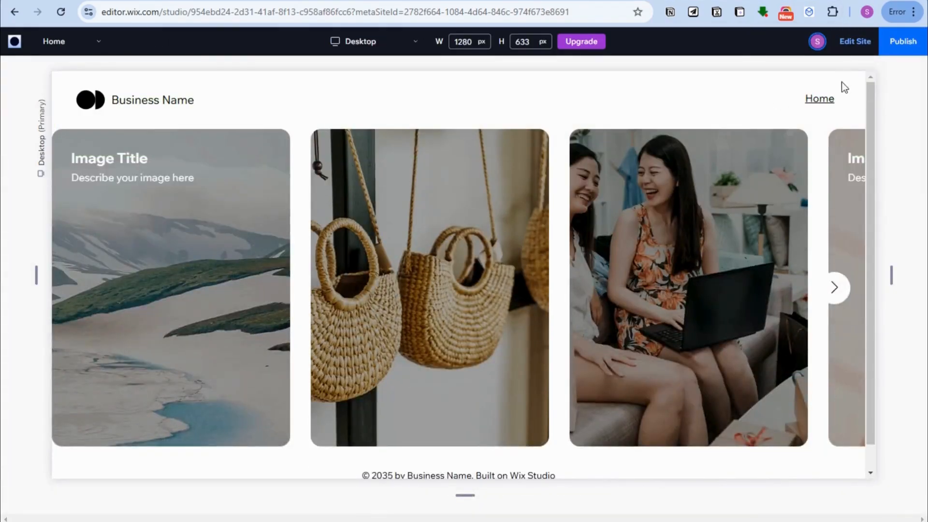
pyautogui.scroll(-1, 506, 102)
pyautogui.scroll(1, 505, 102)
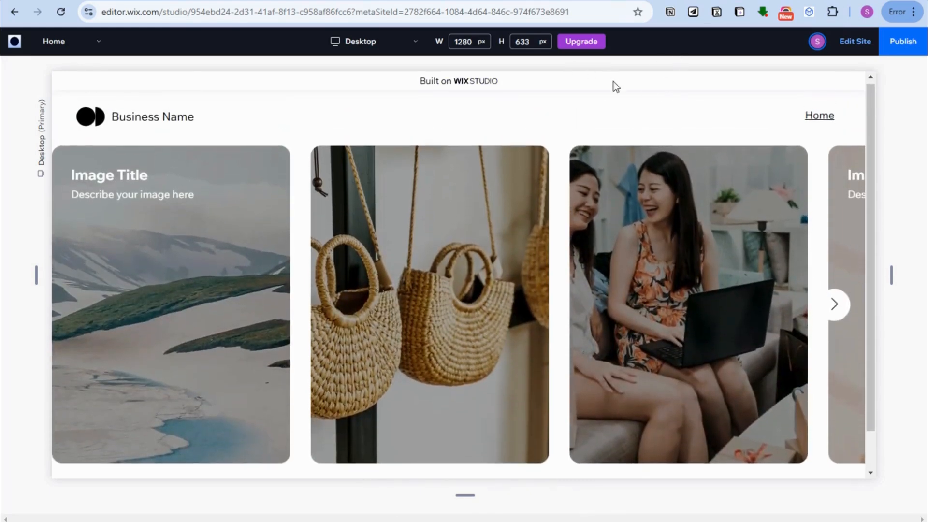
pyautogui.scroll(-1, 767, 401)
pyautogui.scroll(1, 766, 391)
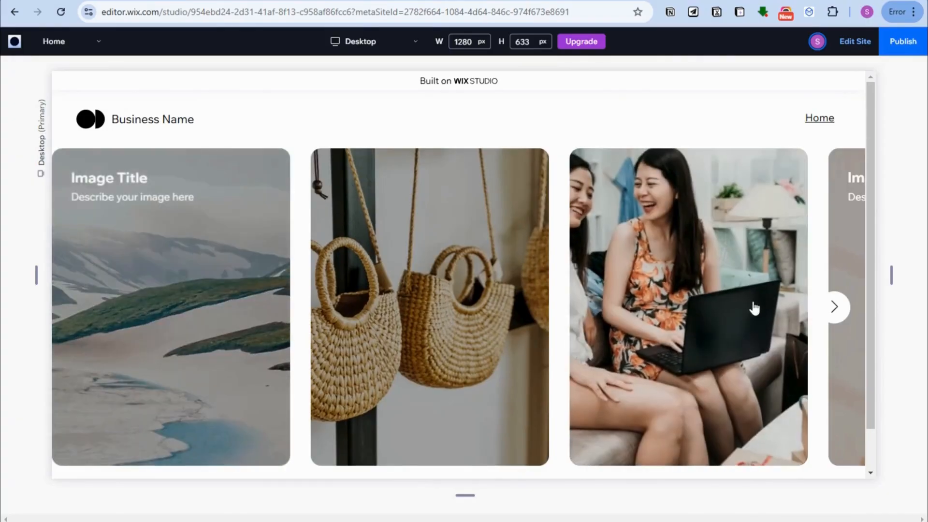
pyautogui.click(835, 307)
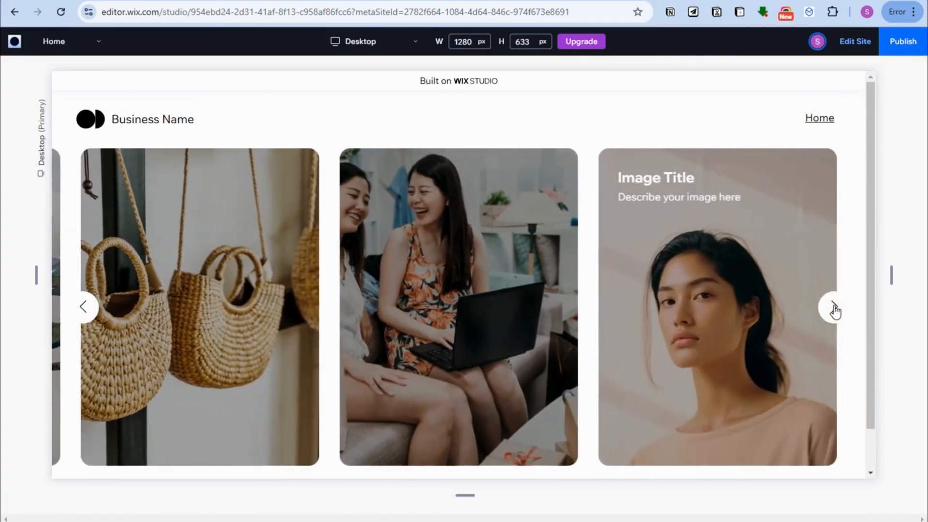
pyautogui.click(835, 307)
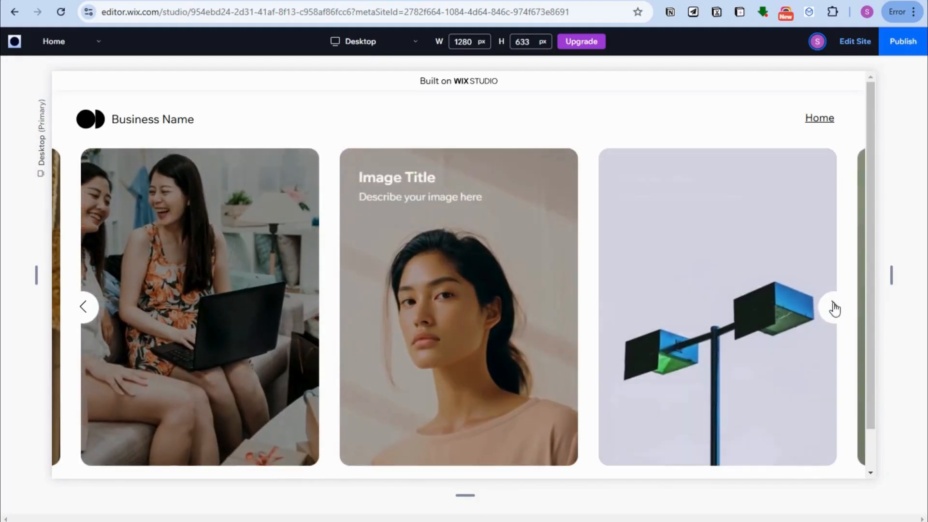
pyautogui.click(834, 307)
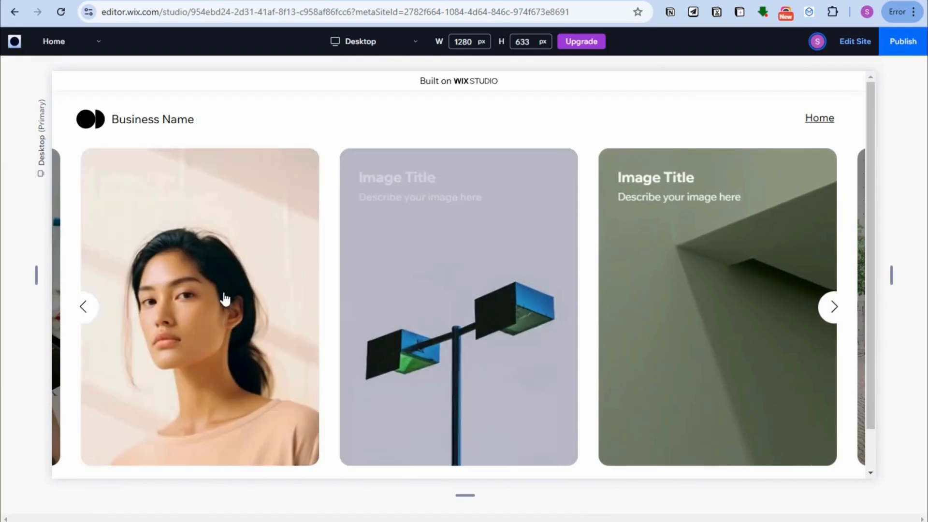
pyautogui.click(833, 313)
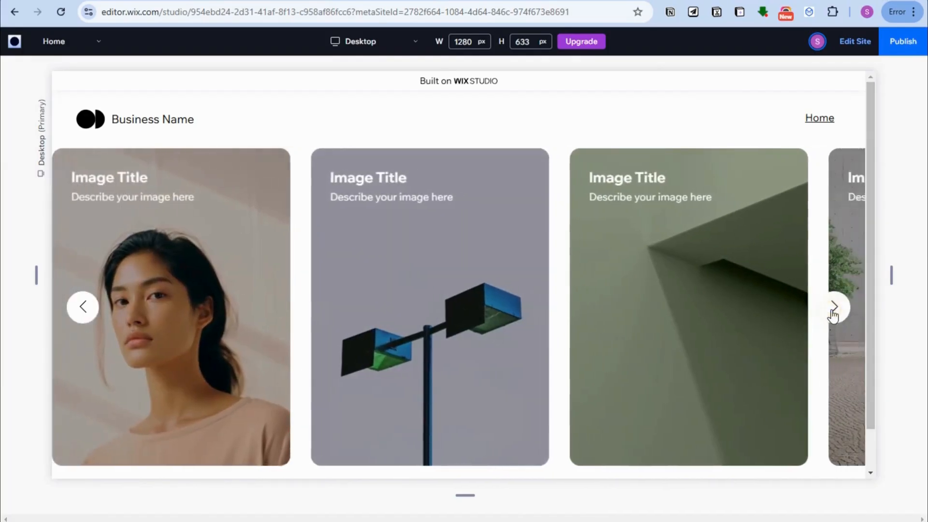
# Step: Check a gallery image in its expanded view, close it, and return to editing the site
pyautogui.click(712, 264)
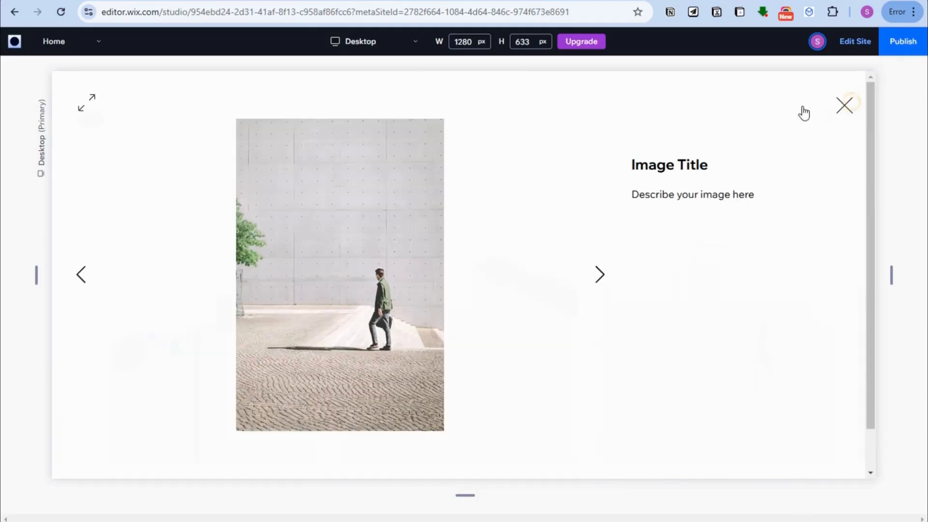
pyautogui.click(843, 104)
pyautogui.click(856, 41)
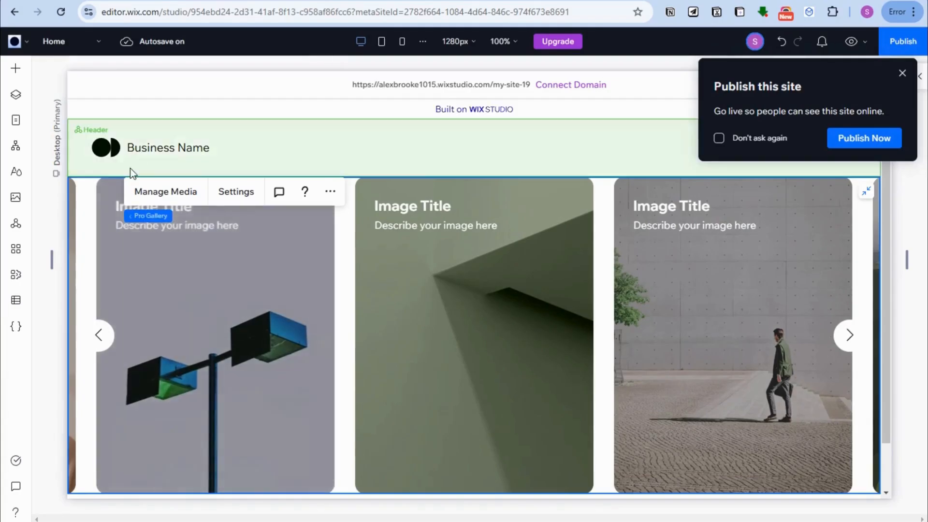
# Step: Reopen the Pro Gallery's settings and review its Overlay & Icons design options, including the overlay hover effects
pyautogui.click(229, 191)
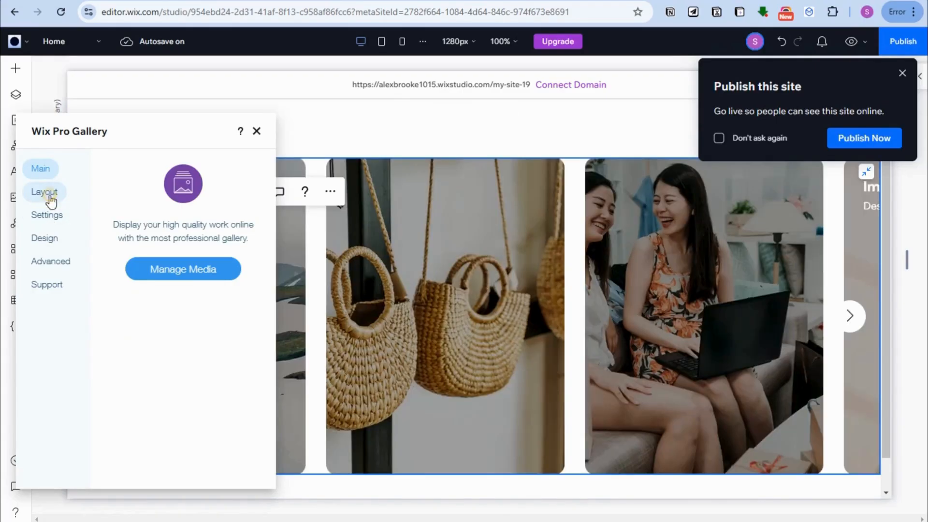
pyautogui.click(46, 193)
pyautogui.click(52, 240)
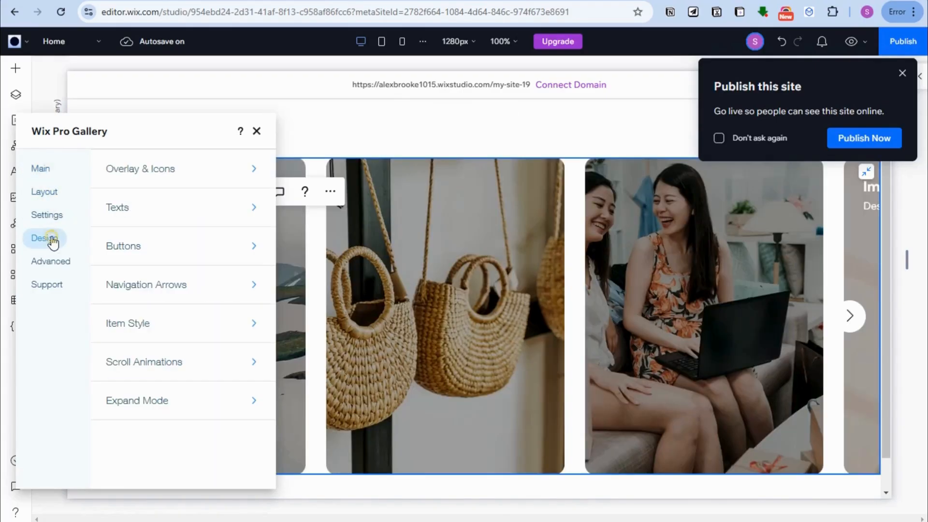
pyautogui.click(184, 186)
pyautogui.scroll(-5, 112, 285)
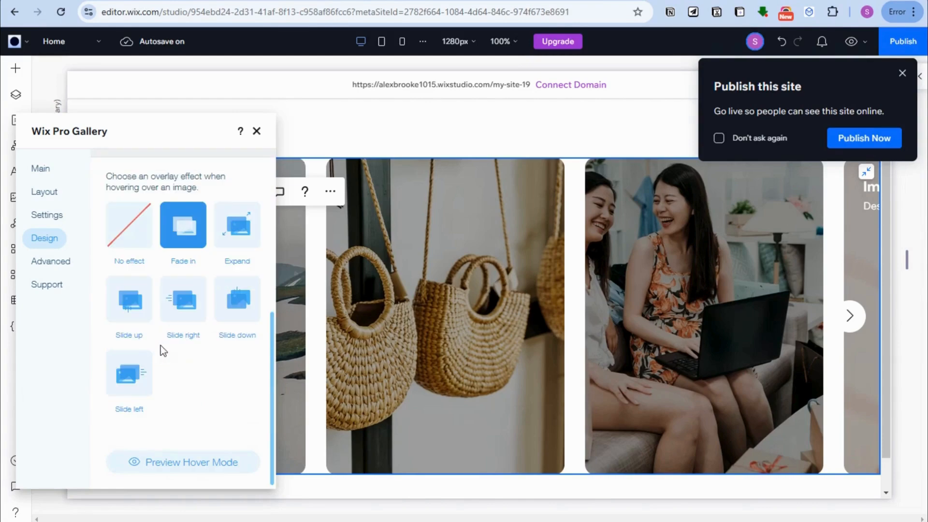
pyautogui.scroll(5, 143, 291)
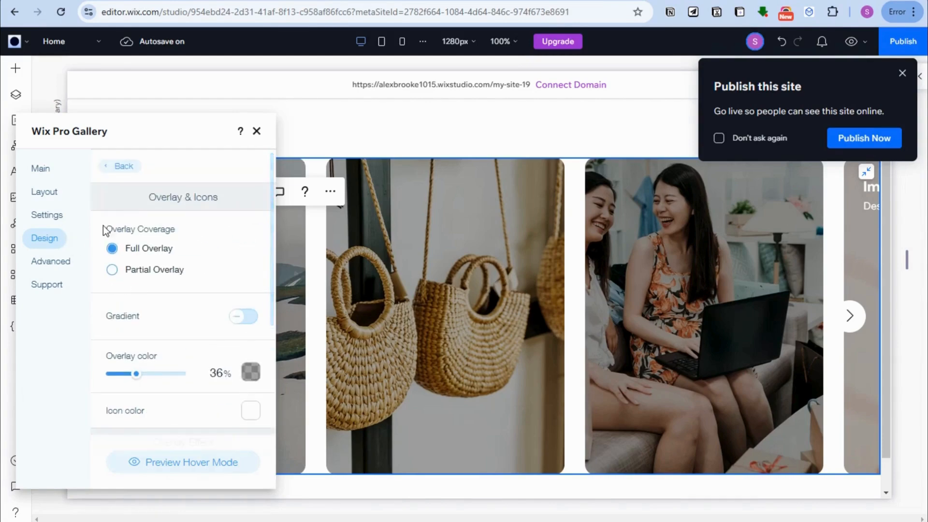
pyautogui.click(116, 165)
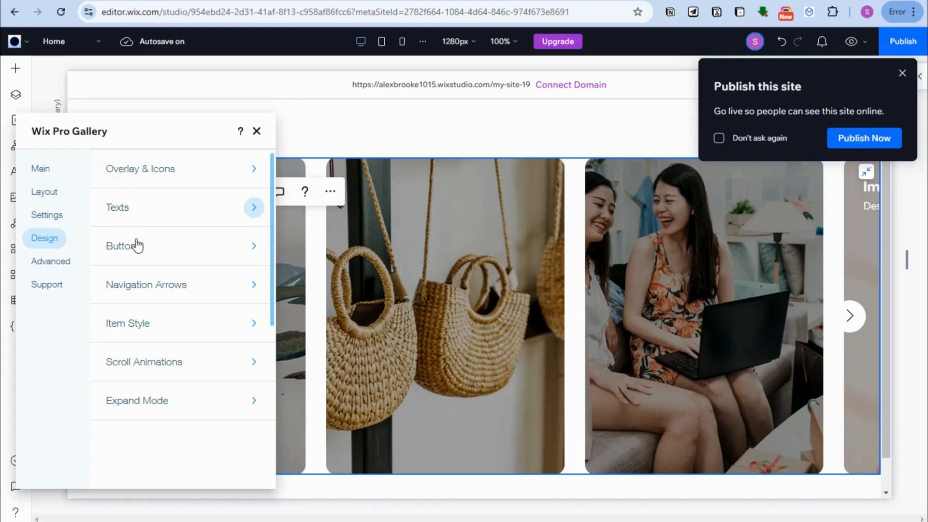
# Step: Review the gallery's navigation arrow design options, from arrow background and size to arrow position
pyautogui.click(151, 291)
pyautogui.scroll(-5, 174, 304)
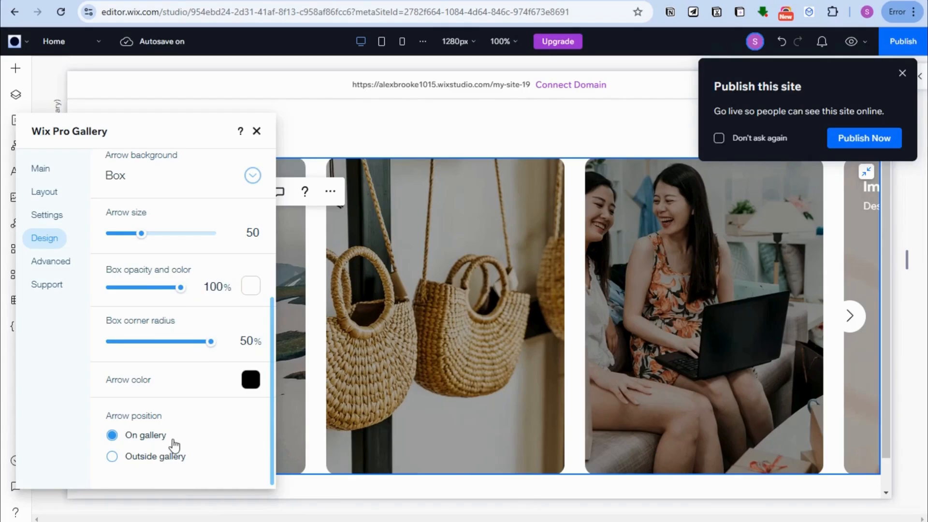
pyautogui.scroll(5, 145, 290)
pyautogui.click(124, 167)
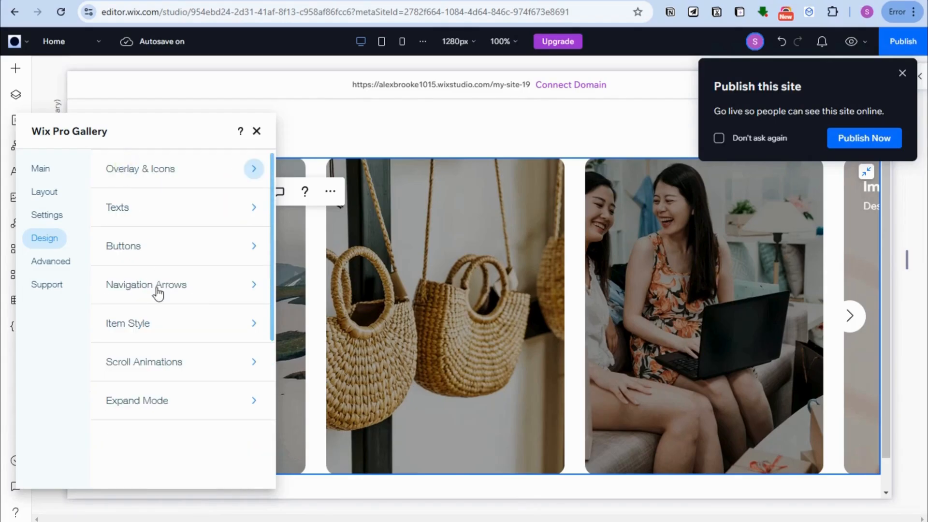
# Step: Review the gallery's scroll animation choices and the transition style and duration options for customizing them
pyautogui.click(175, 372)
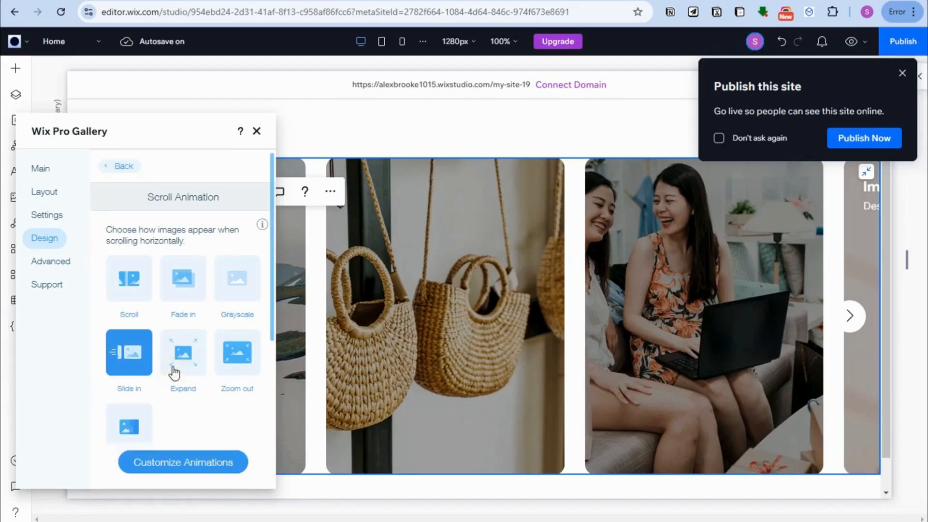
pyautogui.scroll(-1, 155, 348)
pyautogui.scroll(1, 184, 382)
pyautogui.click(209, 471)
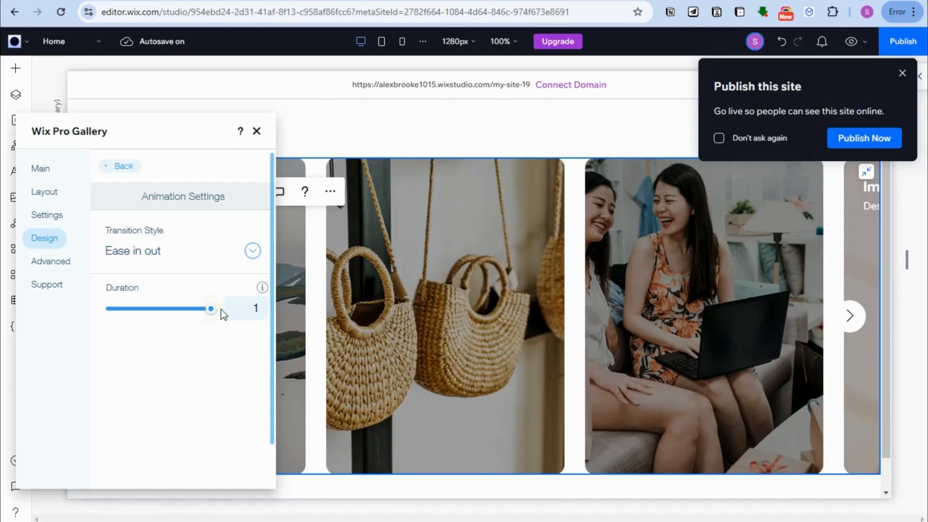
pyautogui.click(119, 167)
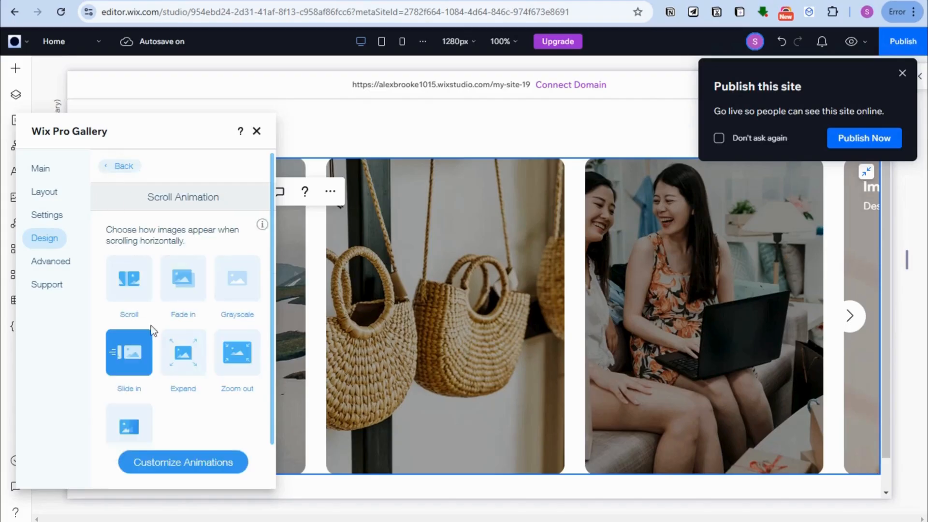
pyautogui.click(118, 166)
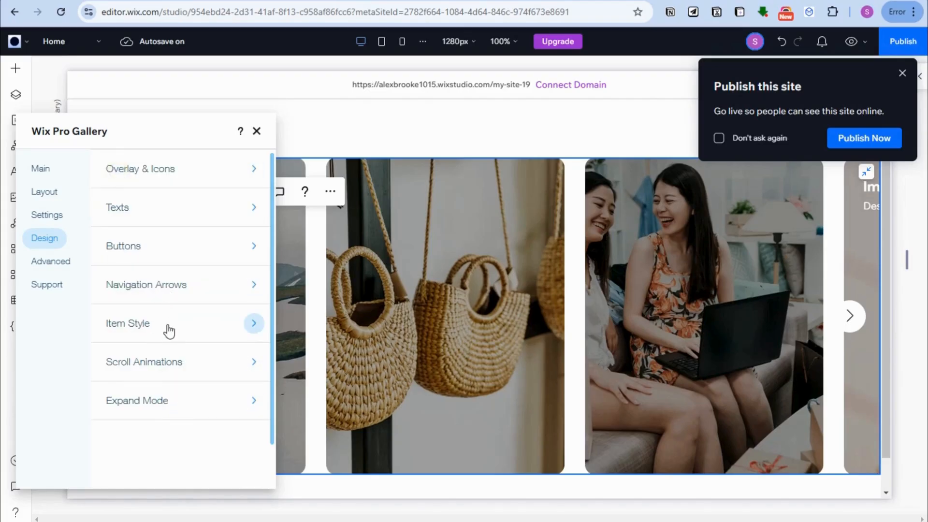
# Step: Set the video playback speed to Normal in the gallery's advanced settings and review the remaining general and image options
pyautogui.click(53, 261)
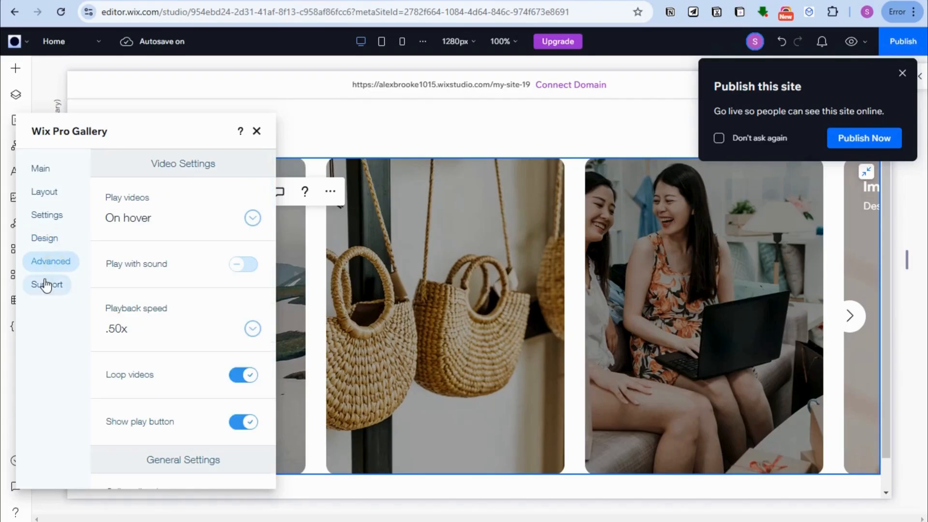
pyautogui.scroll(-2, 166, 339)
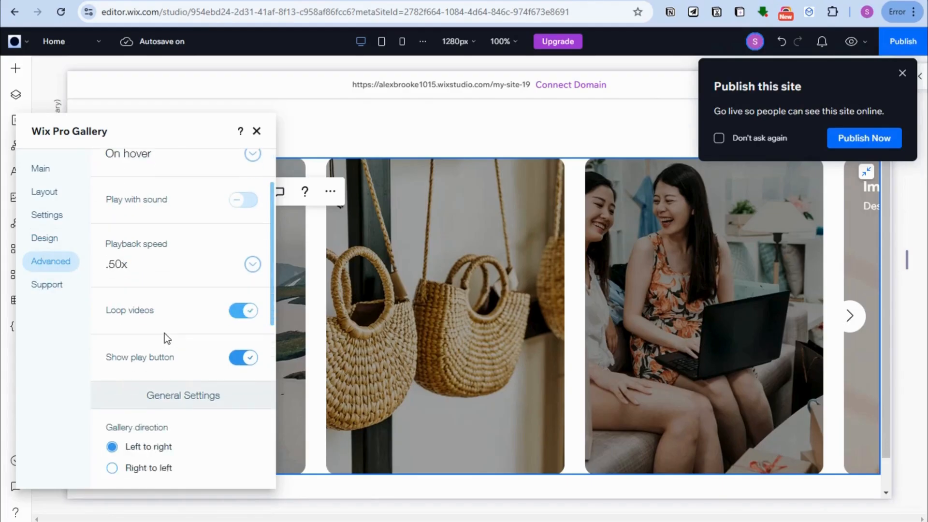
pyautogui.click(250, 266)
pyautogui.click(139, 295)
pyautogui.scroll(-2, 166, 373)
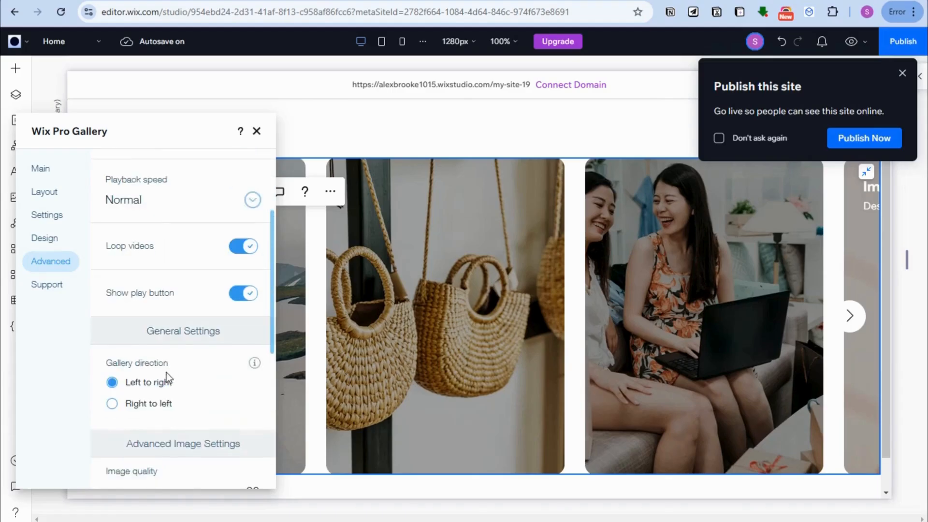
pyautogui.scroll(-5, 169, 375)
pyautogui.scroll(4, 171, 372)
pyautogui.scroll(6, 173, 372)
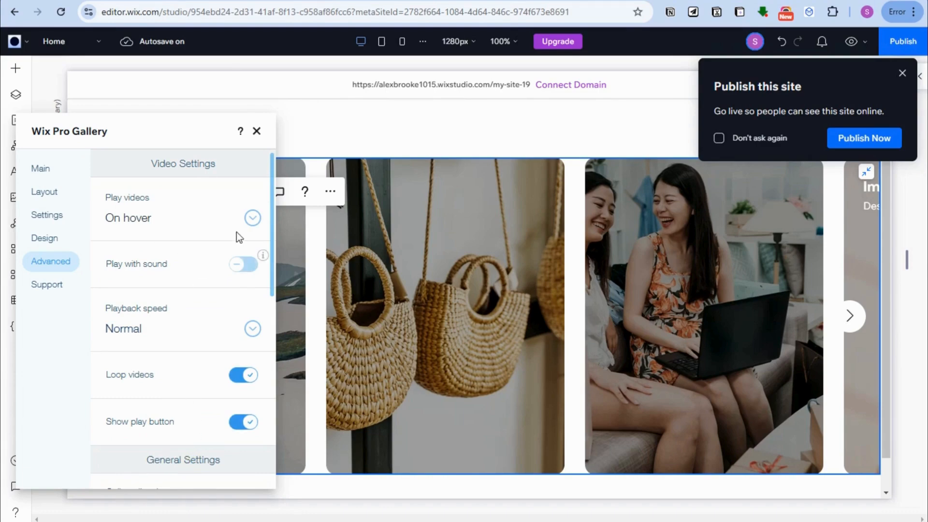
# Step: Set the gallery's videos to play with Autoplay and close the gallery settings
pyautogui.click(253, 218)
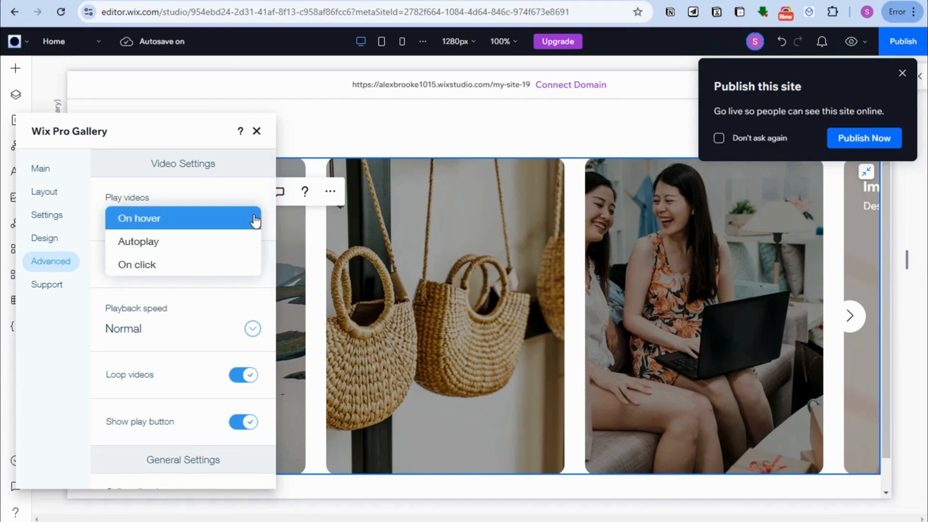
pyautogui.click(193, 242)
pyautogui.press('Escape')
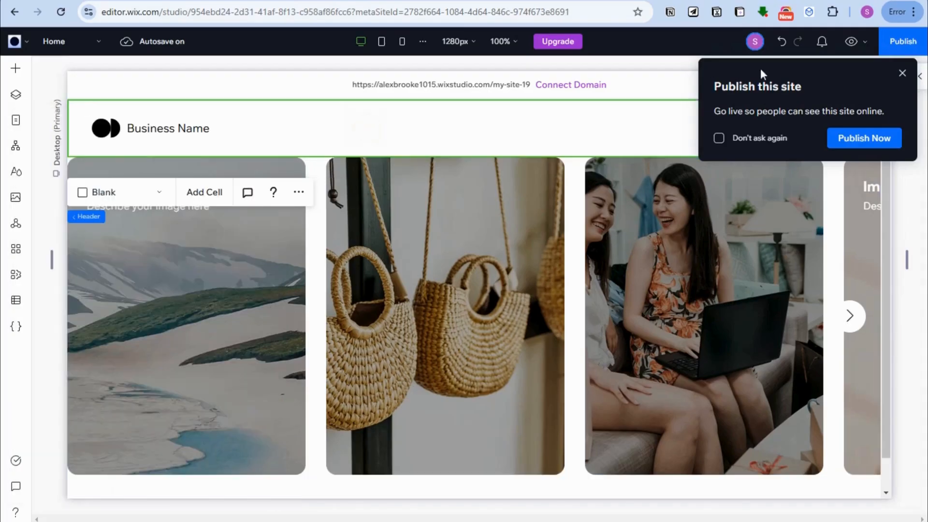
# Step: Preview the site again, dismiss the publish prompt, advance the gallery slider, and return to editing
pyautogui.click(851, 41)
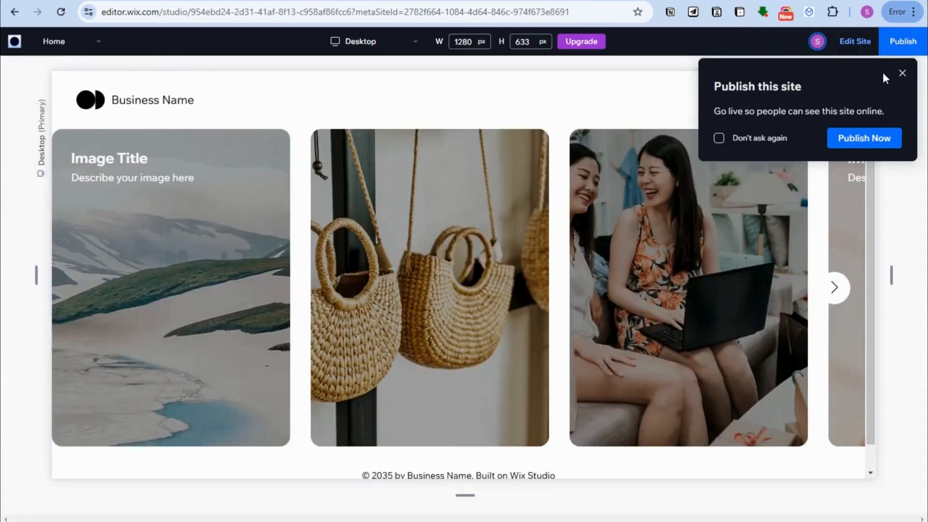
pyautogui.click(902, 73)
pyautogui.scroll(1, 784, 221)
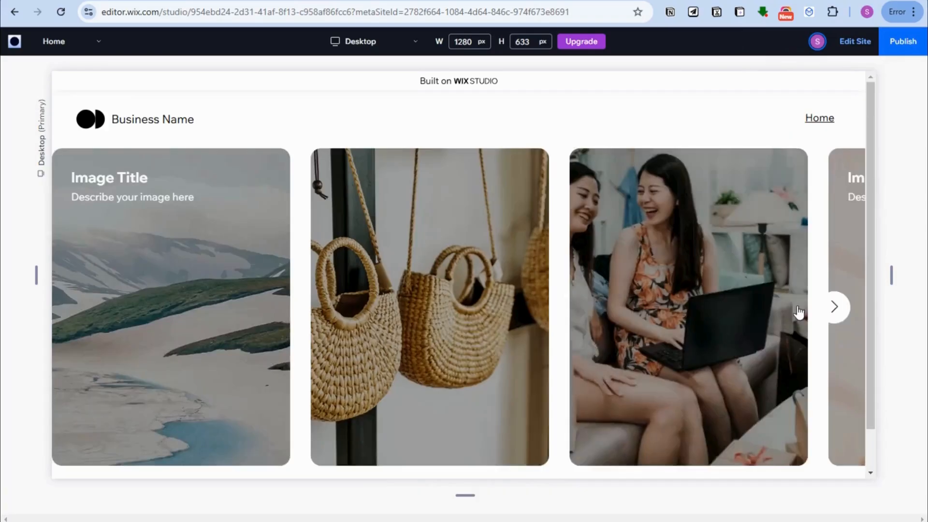
pyautogui.scroll(-2, 800, 312)
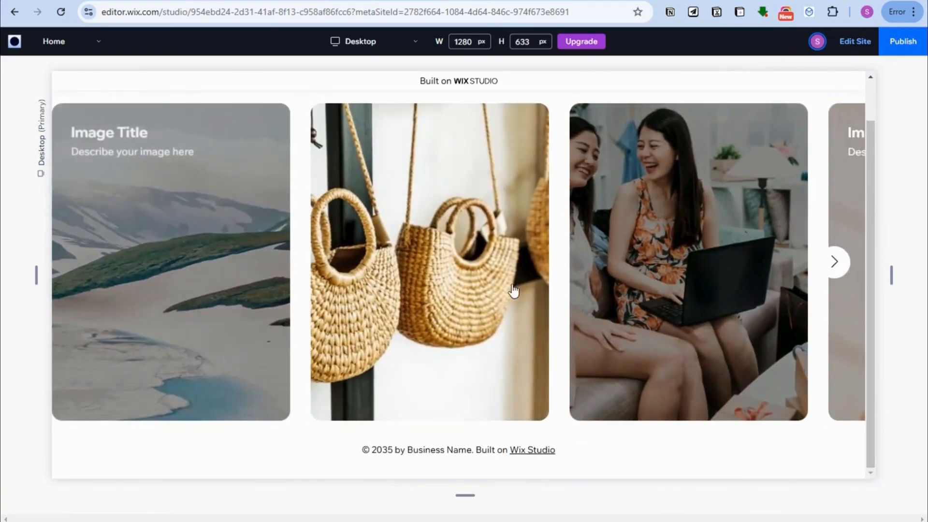
pyautogui.click(834, 262)
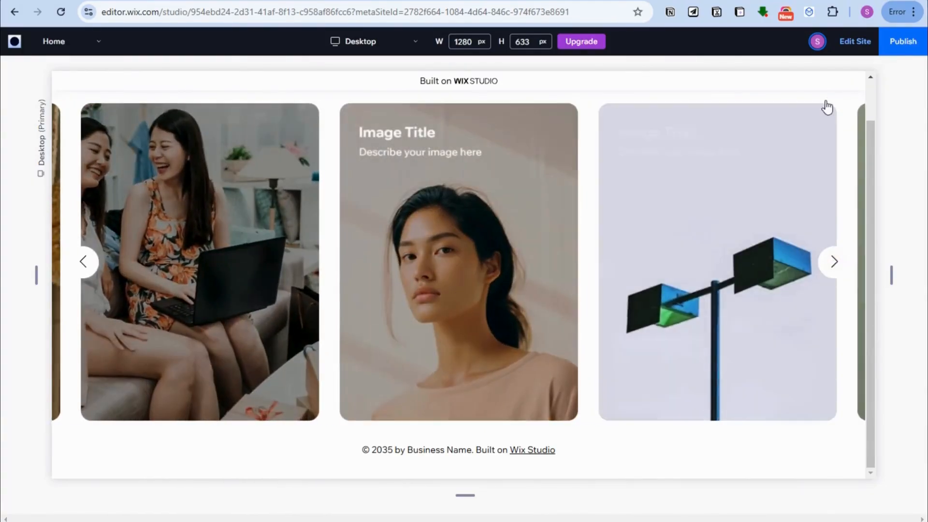
pyautogui.click(855, 41)
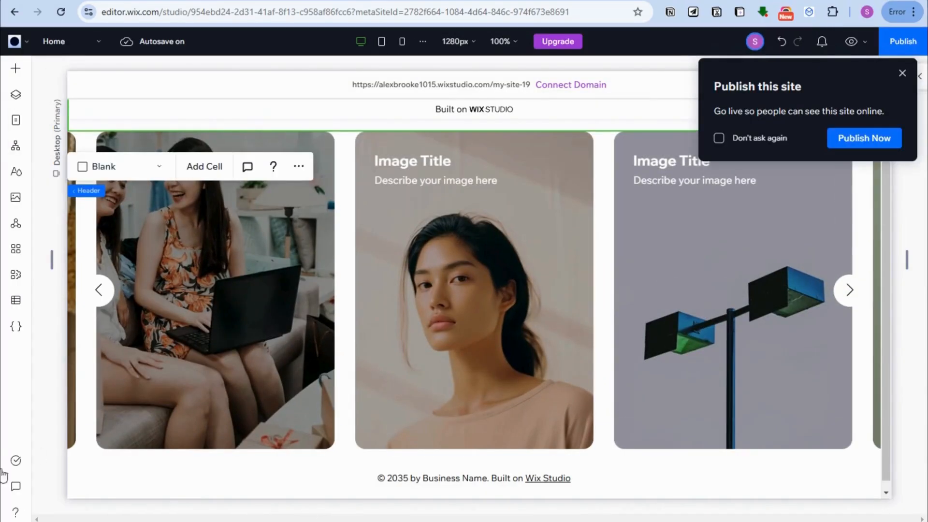